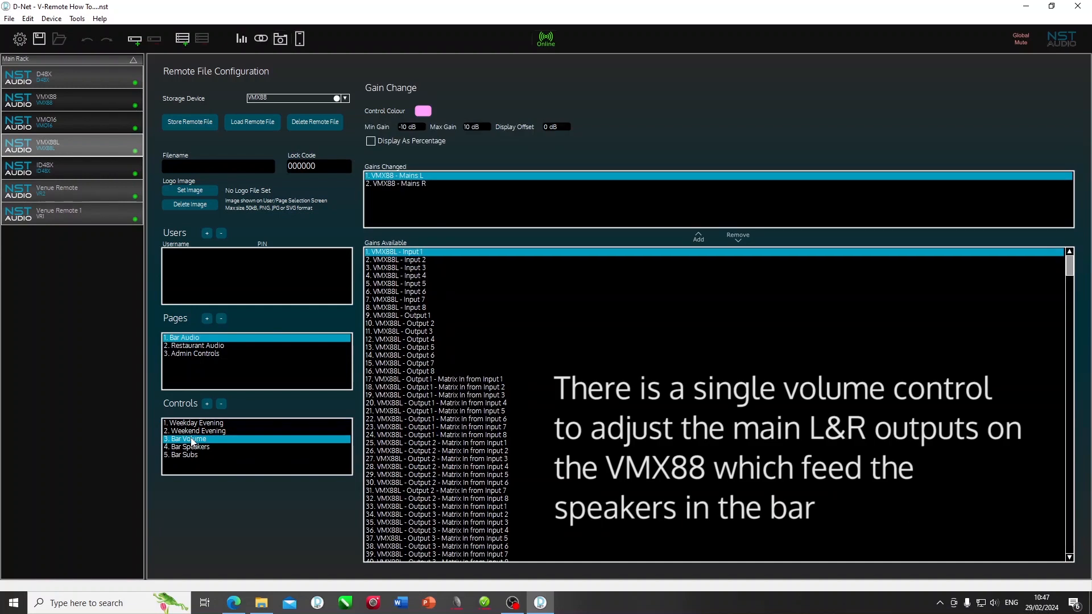
Step: Inspect Bar Audio's Mains R/L gains and the Bar Speakers and Bar Subs meters, then select Restaurant Audio
{"action": "left_click", "coordinate": [395, 183]}
{"action": "left_click", "coordinate": [399, 177]}
{"action": "left_click", "coordinate": [193, 447]}
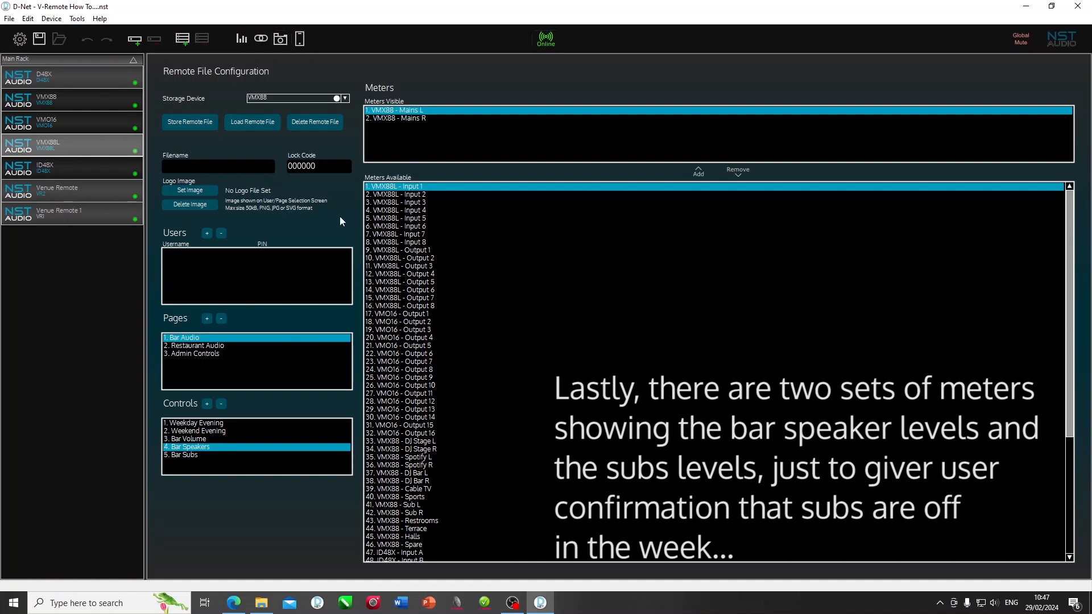
{"action": "left_click", "coordinate": [198, 456]}
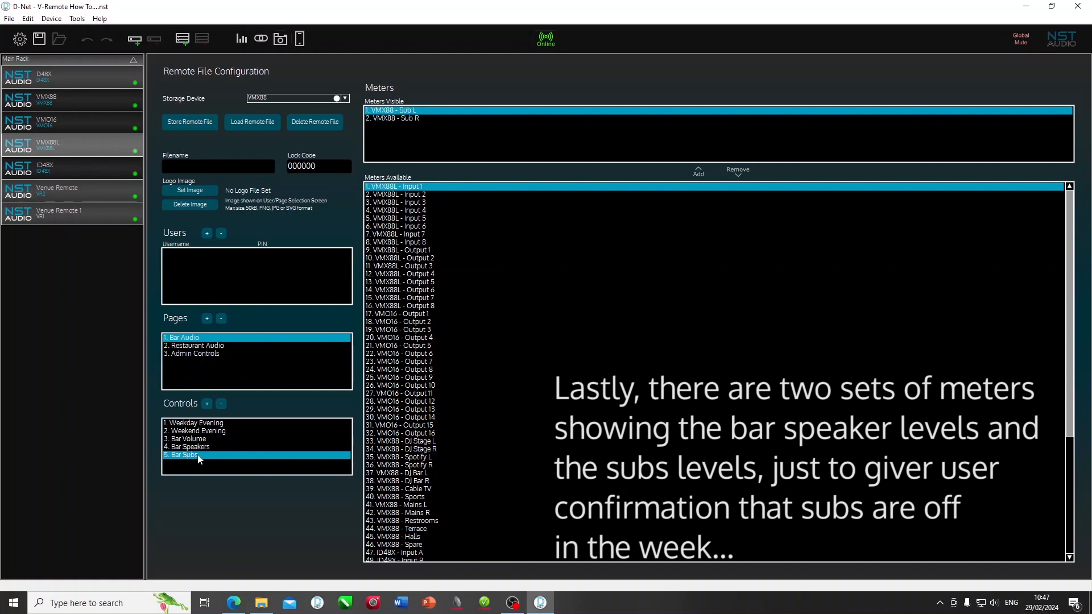
{"action": "left_click", "coordinate": [385, 119]}
{"action": "left_click", "coordinate": [390, 110]}
{"action": "left_click", "coordinate": [227, 347]}
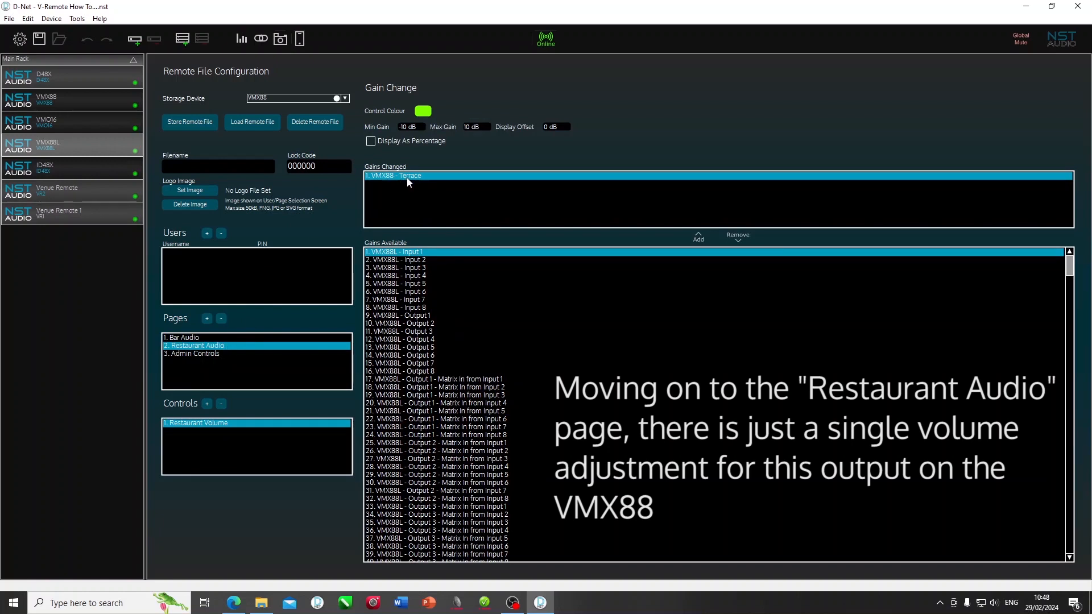
Step: Show the Admin Controls page and select its Bar Level gain control
{"action": "left_click", "coordinate": [200, 354]}
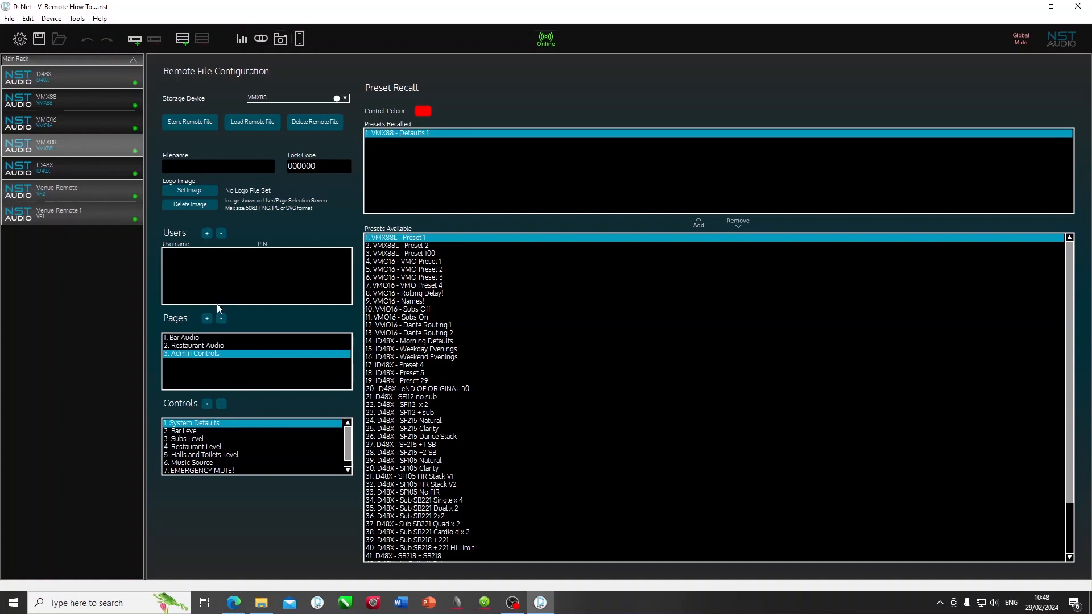
{"action": "left_click", "coordinate": [188, 431]}
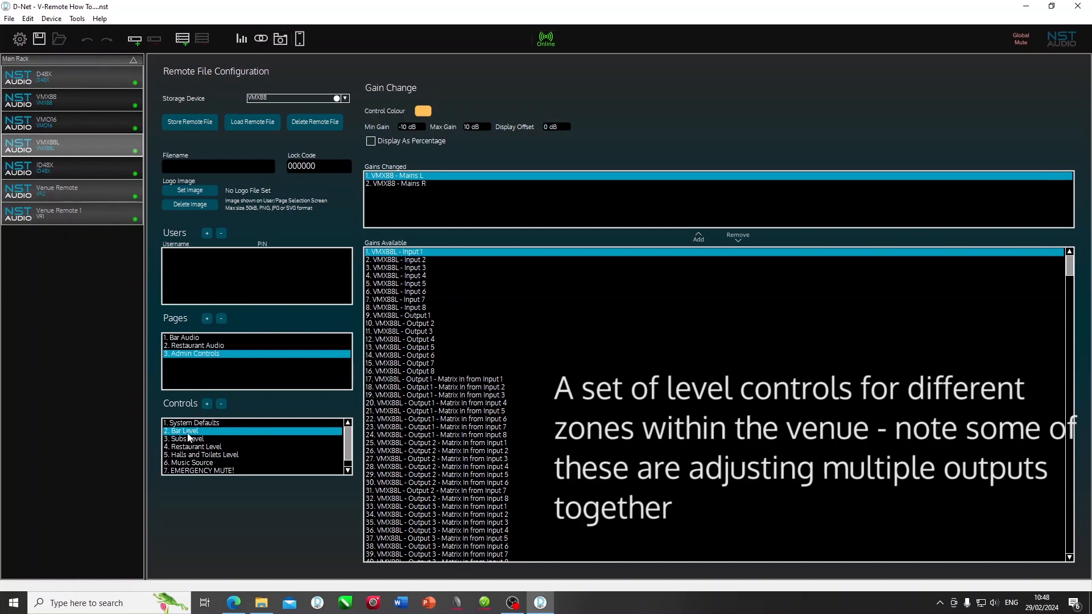
Step: Step through the Subs, Restaurant, and Halls and Toilets levels and the Music Source states DJ Bar, DJ Stage, Cable TV
{"action": "left_click", "coordinate": [190, 440]}
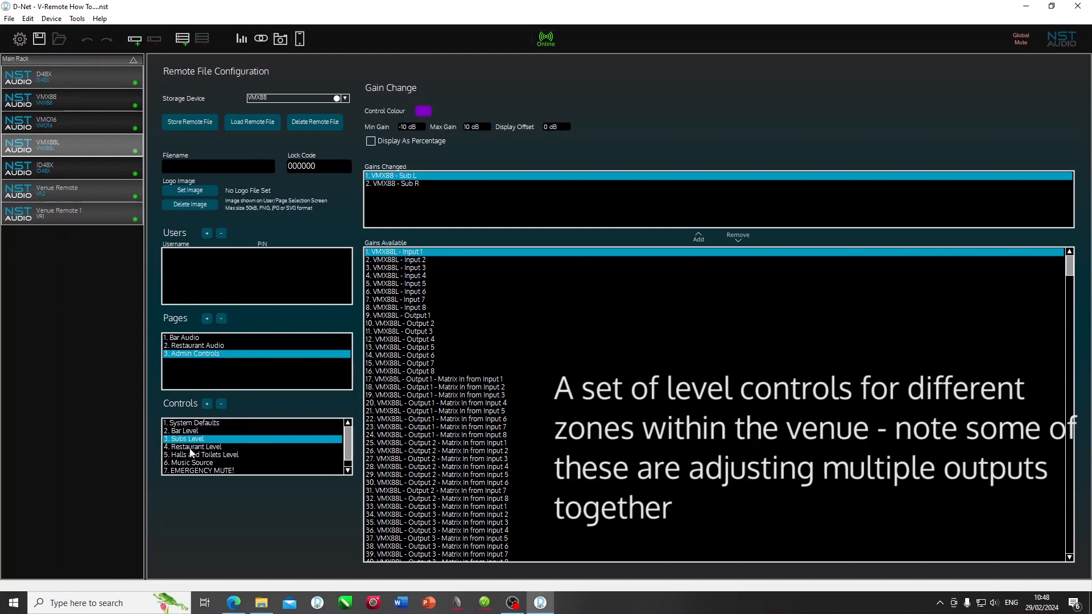
{"action": "left_click", "coordinate": [191, 448]}
{"action": "left_click", "coordinate": [192, 455]}
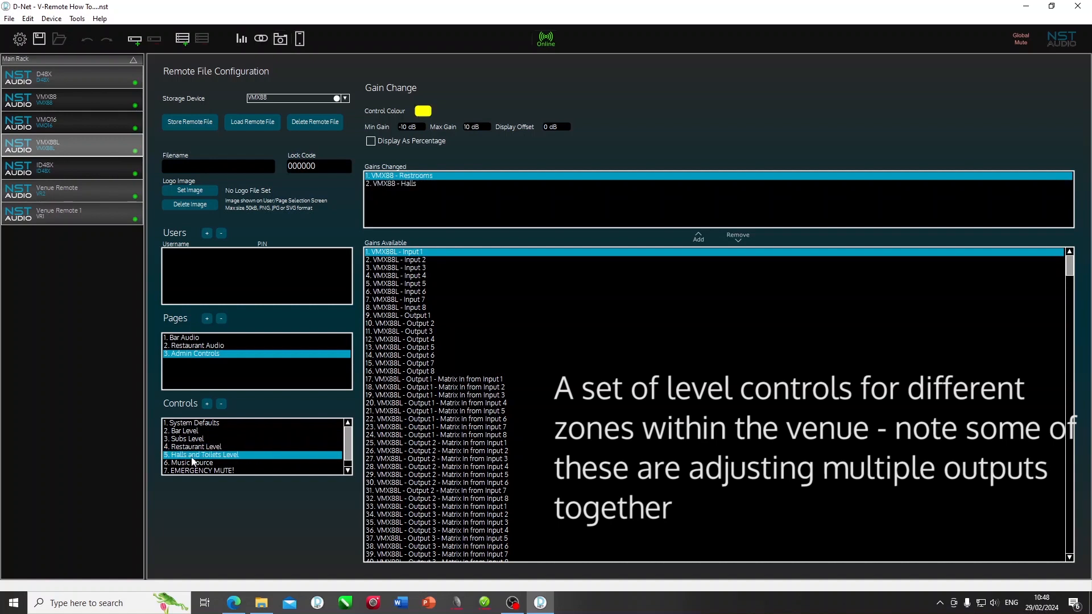
{"action": "left_click", "coordinate": [194, 464]}
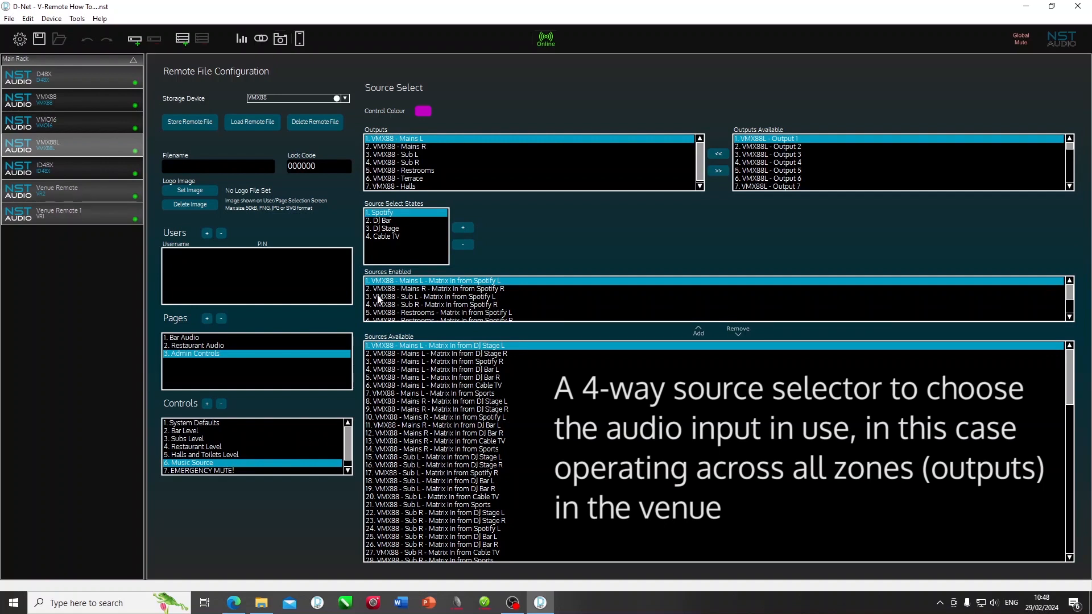
{"action": "left_click", "coordinate": [384, 221]}
{"action": "left_click", "coordinate": [385, 229]}
{"action": "left_click", "coordinate": [386, 238]}
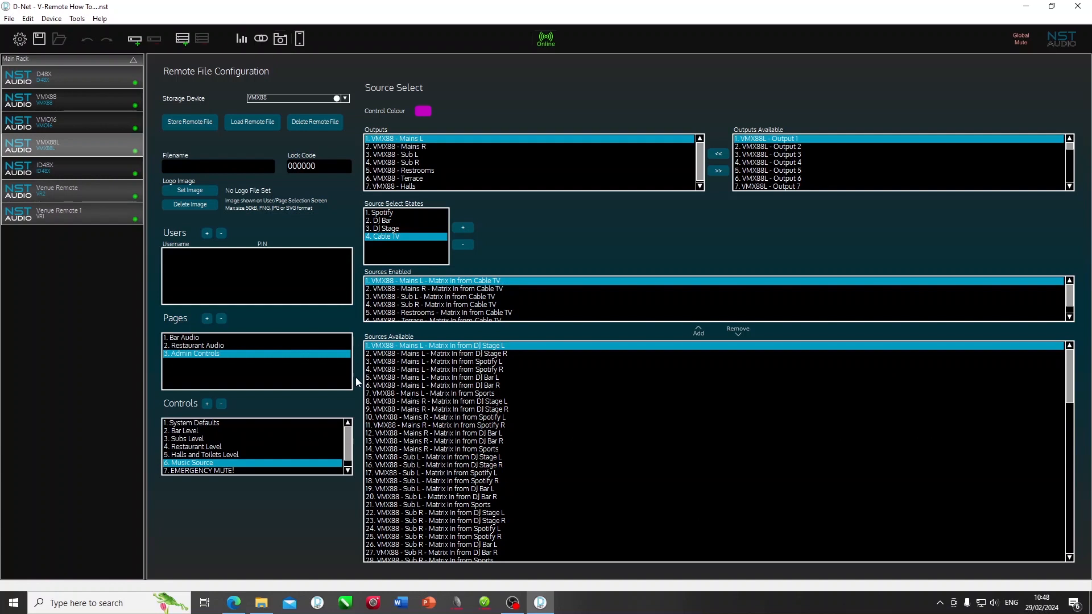
Step: View the EMERGENCY MUTE! preset recall and the Meters control
{"action": "left_click", "coordinate": [348, 470]}
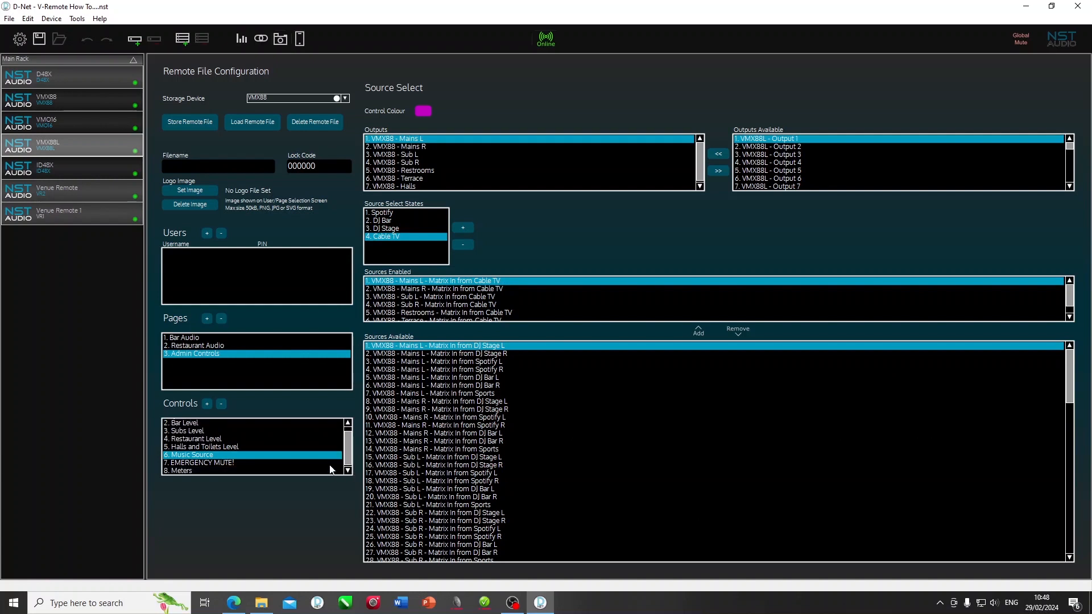
{"action": "left_click", "coordinate": [329, 462]}
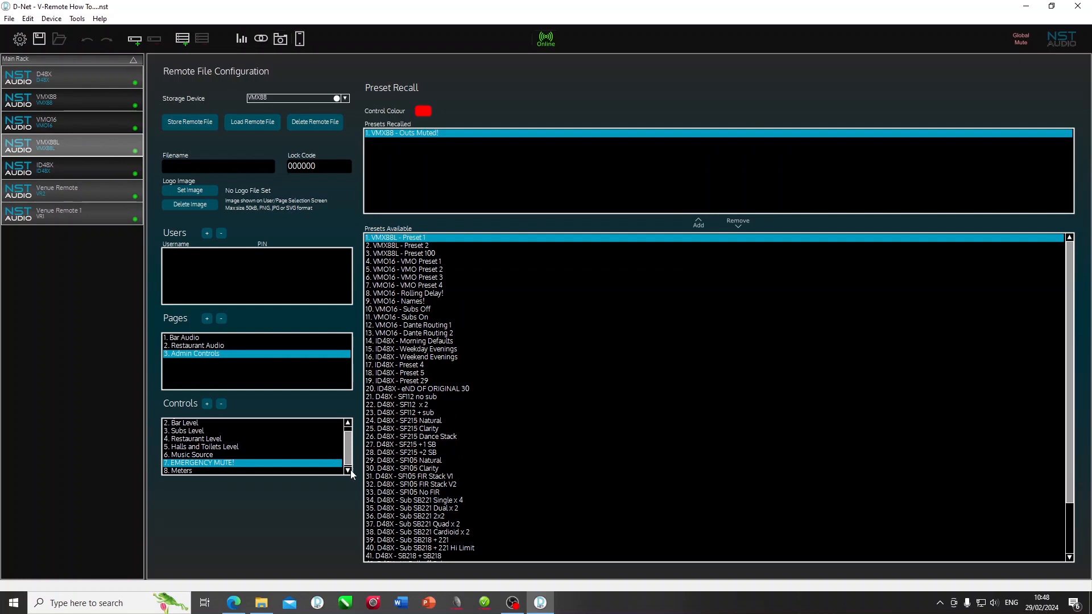
{"action": "left_click", "coordinate": [348, 471]}
{"action": "left_click", "coordinate": [329, 469]}
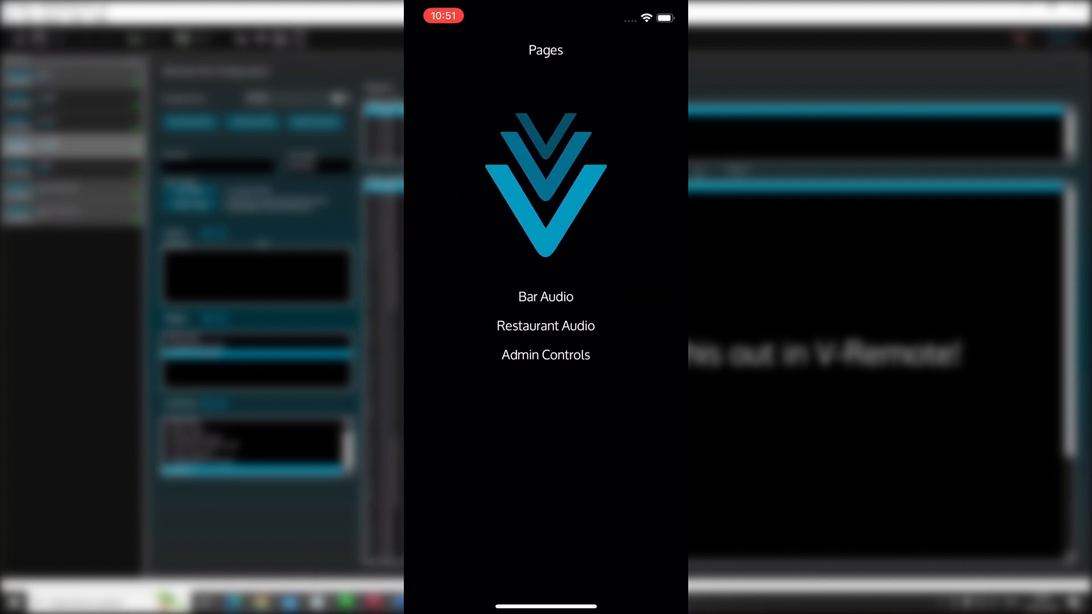
Step: On Bar Audio, recall the Weekend Evening and Weekday Evening presets and lower Bar Volume to 6.2 dB
{"action": "left_click", "coordinate": [546, 297]}
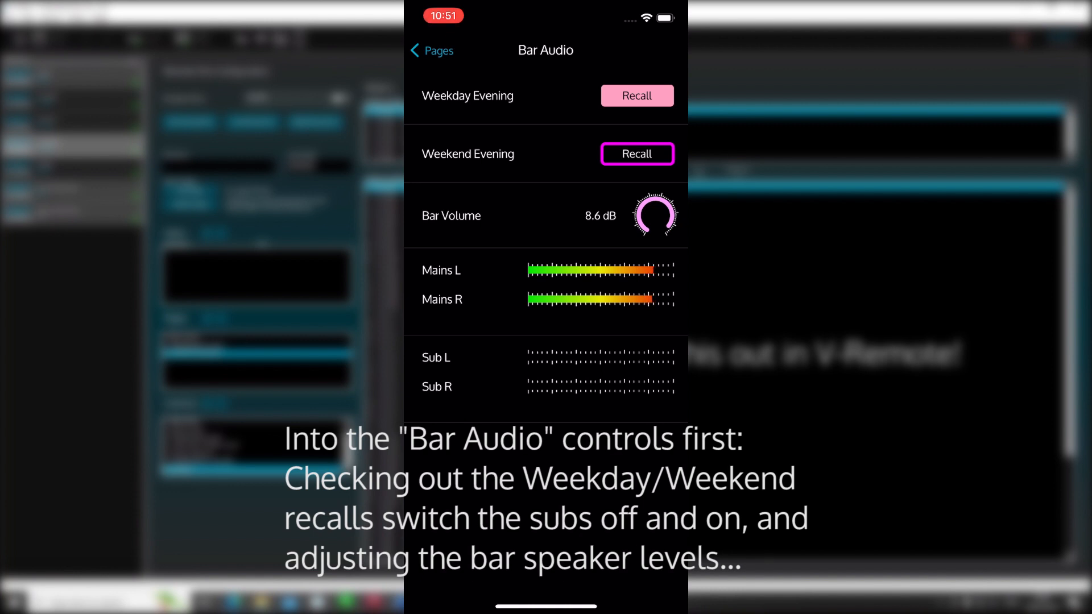
{"action": "left_click", "coordinate": [637, 154]}
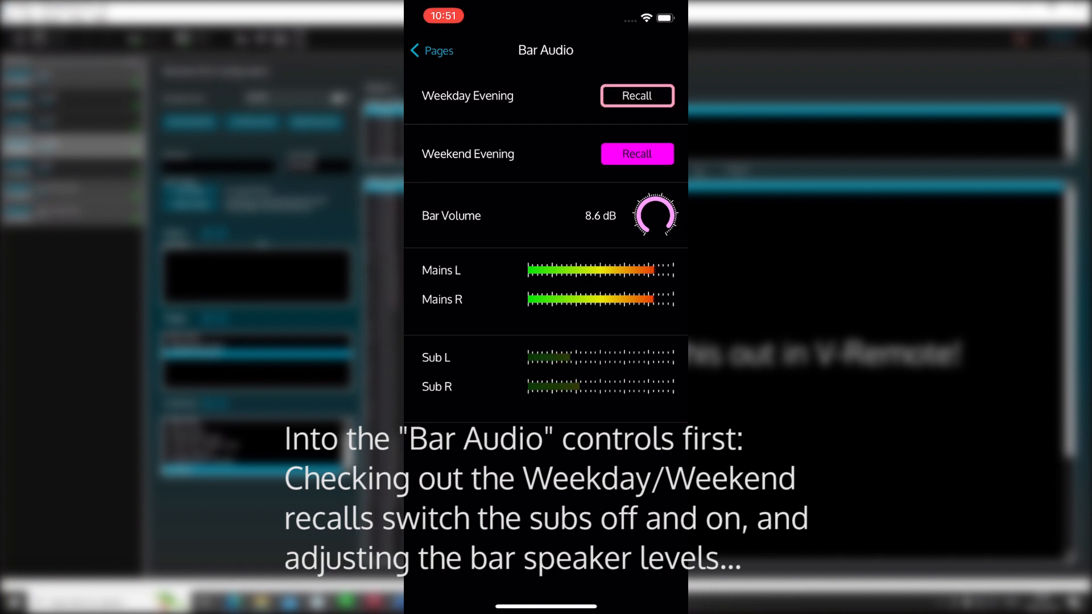
{"action": "left_click", "coordinate": [637, 96]}
{"action": "mouse_move", "coordinate": [655, 215]}
{"action": "left_mouse_down"}
{"action": "mouse_move", "coordinate": [655, 302]}
{"action": "mouse_move", "coordinate": [655, 227]}
{"action": "left_mouse_up"}
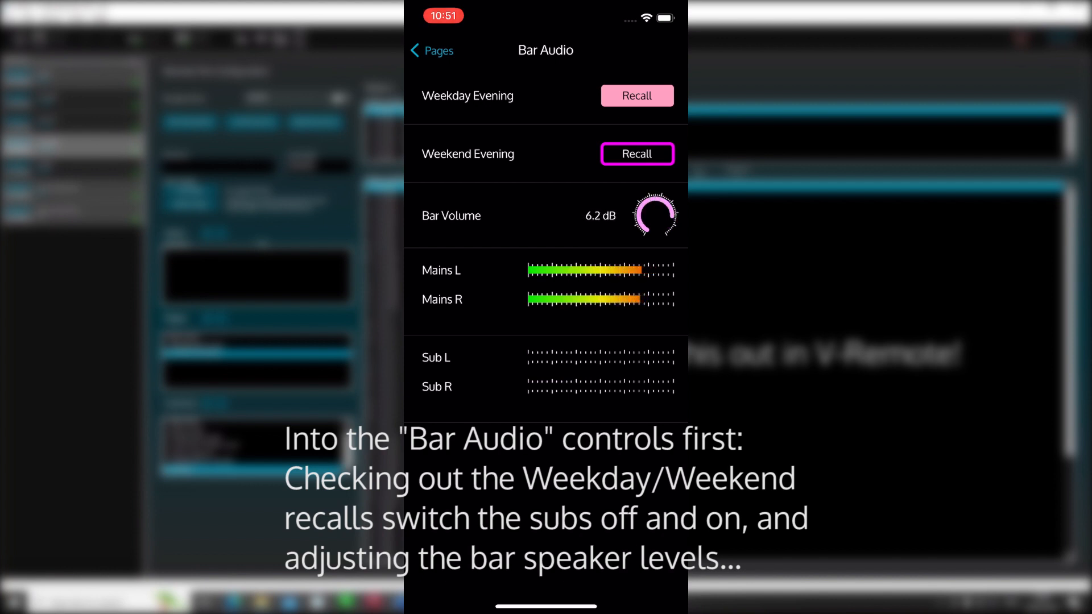
Step: Set Restaurant Volume to -1.3 dB, then open the Admin Controls page
{"action": "left_click", "coordinate": [432, 50]}
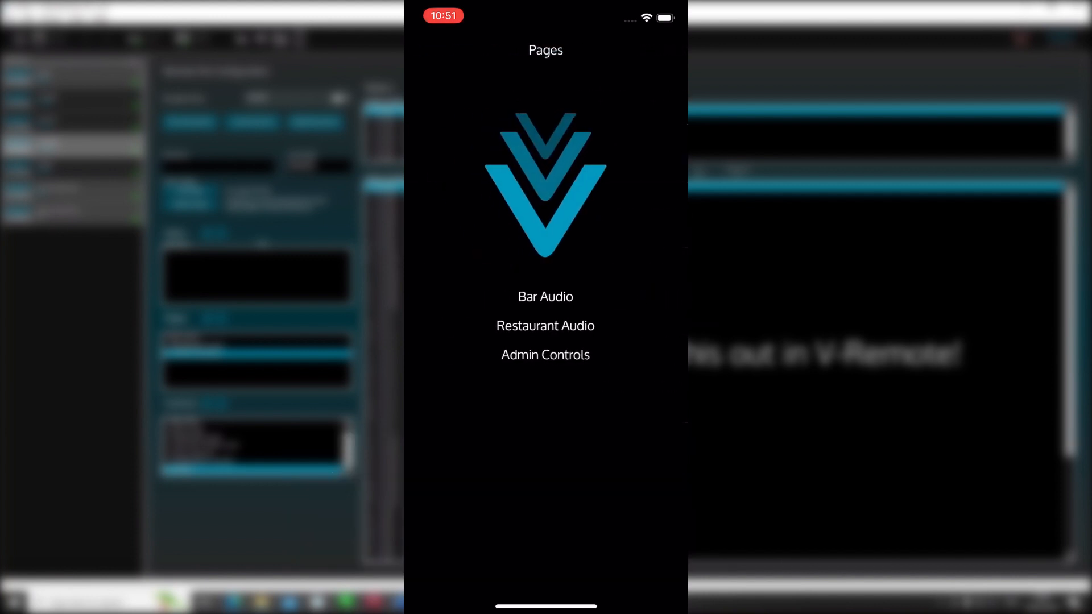
{"action": "left_click", "coordinate": [545, 325]}
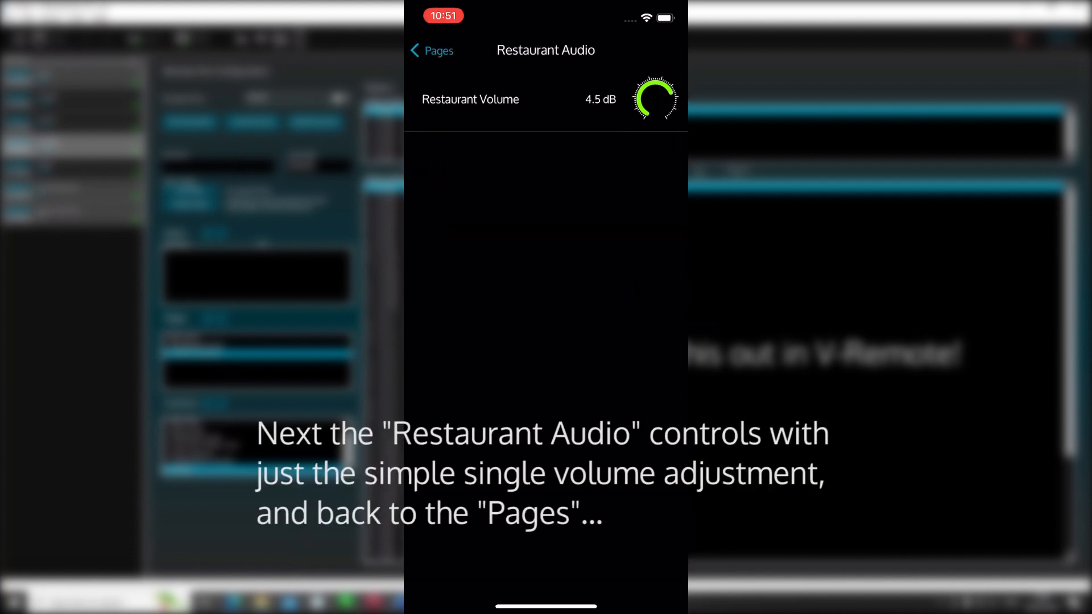
{"action": "left_click_drag", "start_coordinate": [671, 93], "coordinate": [650, 83]}
{"action": "left_click", "coordinate": [433, 51]}
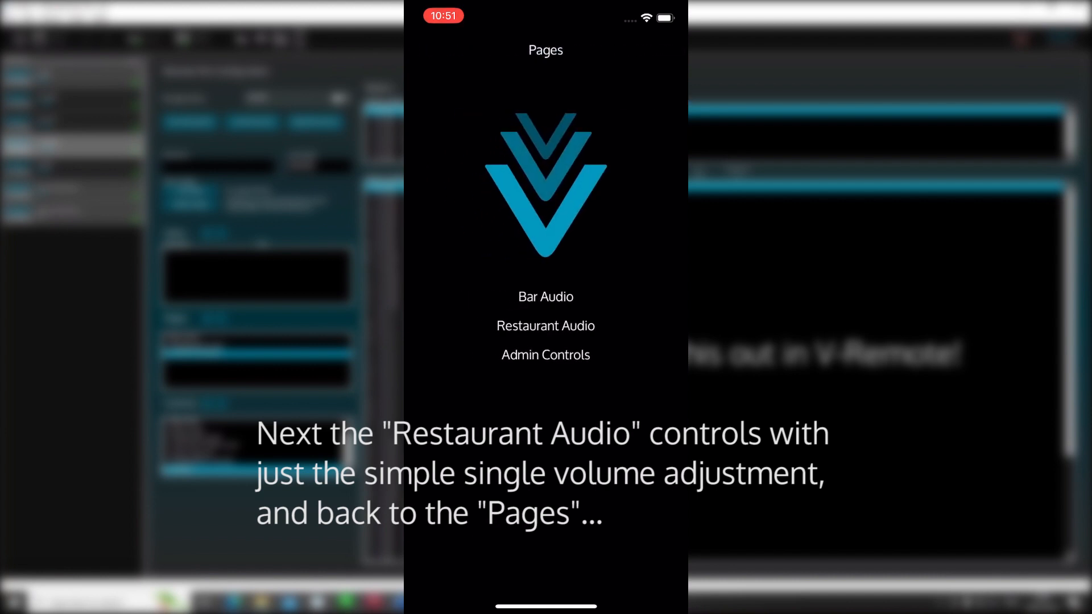
{"action": "left_click", "coordinate": [545, 354]}
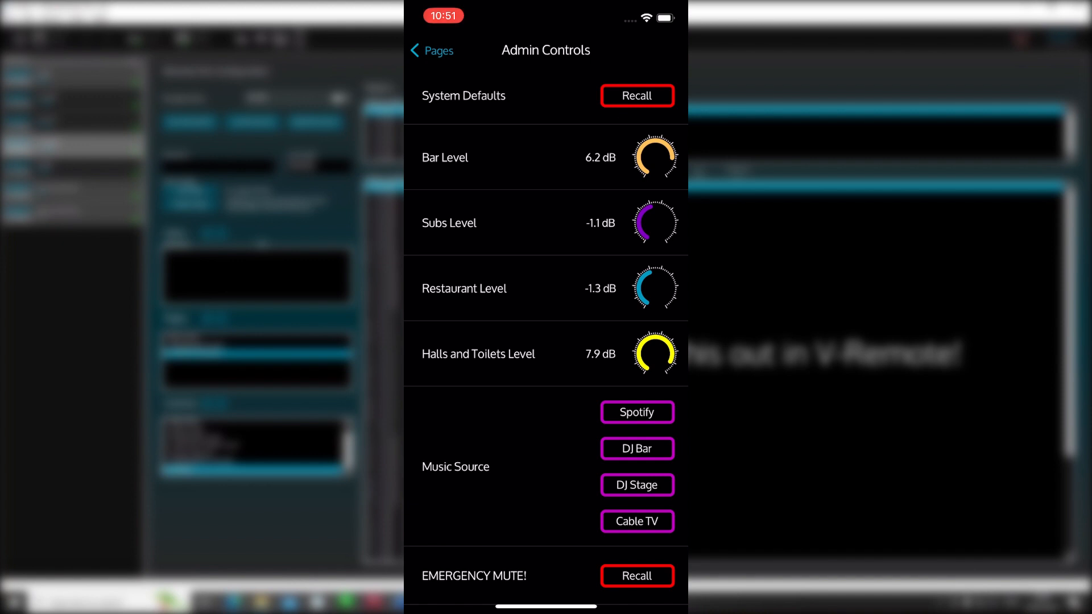
Step: Cycle the music source through Spotify, DJ Bar, DJ Stage and Cable TV, and drop Bar Level to -10.0 dB
{"action": "scroll", "coordinate": [545, 341], "scroll_direction": "down", "scroll_amount": 1}
{"action": "left_click", "coordinate": [637, 346]}
{"action": "left_click", "coordinate": [637, 383]}
{"action": "left_click", "coordinate": [637, 420]}
{"action": "left_click", "coordinate": [637, 456]}
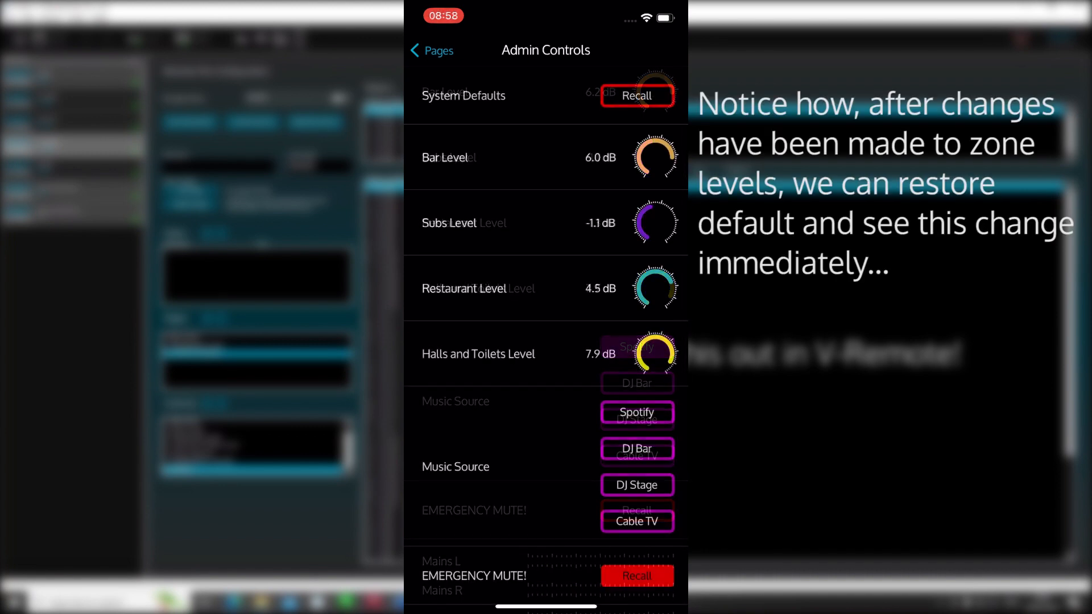
{"action": "left_click_drag", "start_coordinate": [655, 157], "coordinate": [656, 216]}
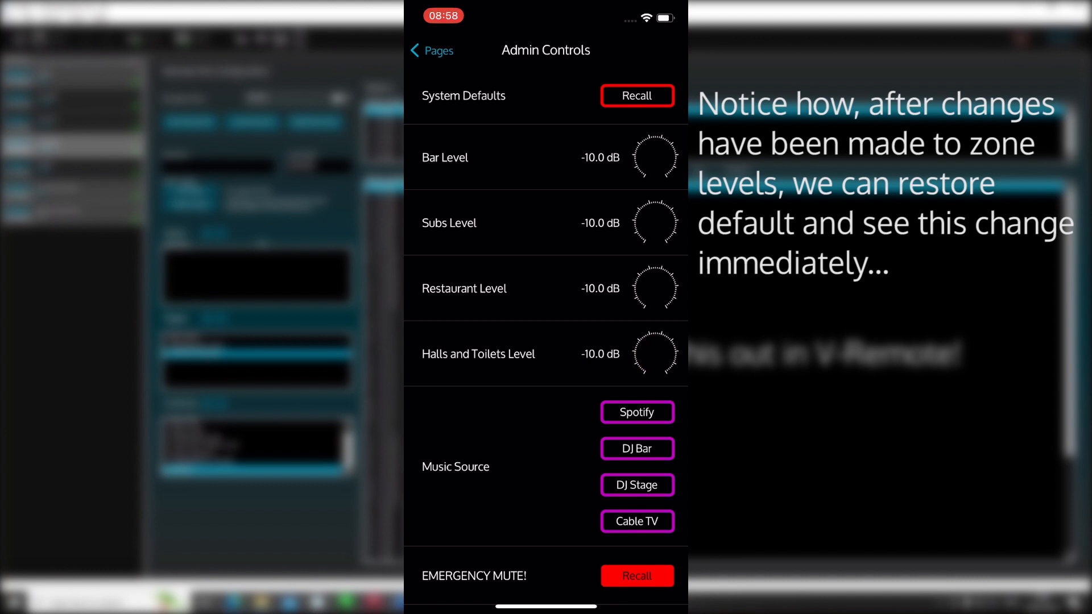
Step: Recall System Defaults, test the emergency mute, recall defaults again and return to the pages list
{"action": "left_click", "coordinate": [637, 96]}
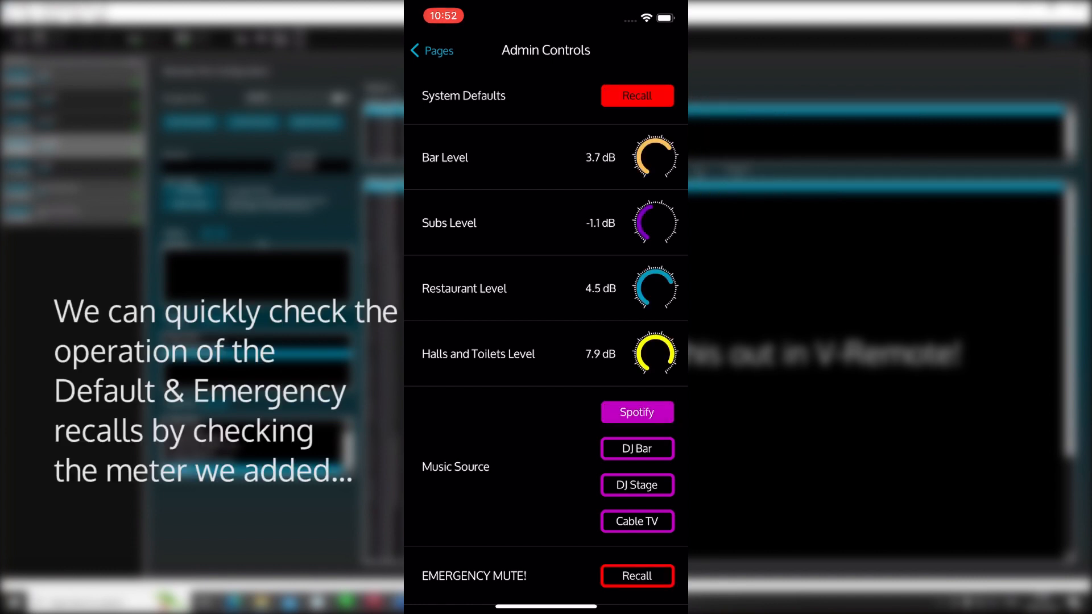
{"action": "left_click", "coordinate": [636, 576]}
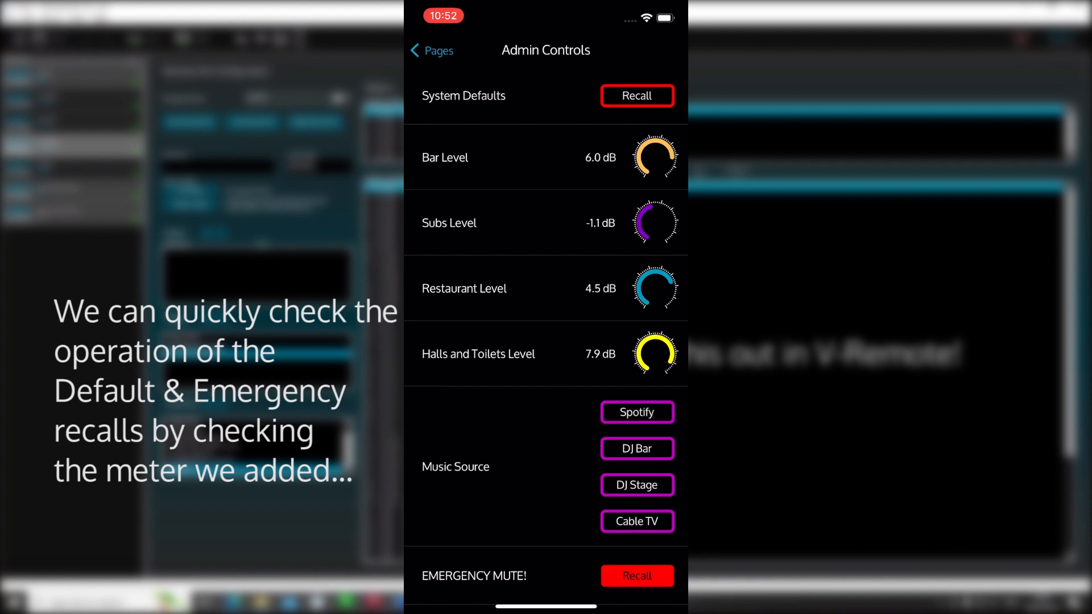
{"action": "scroll", "coordinate": [546, 341], "scroll_direction": "down", "scroll_amount": 5}
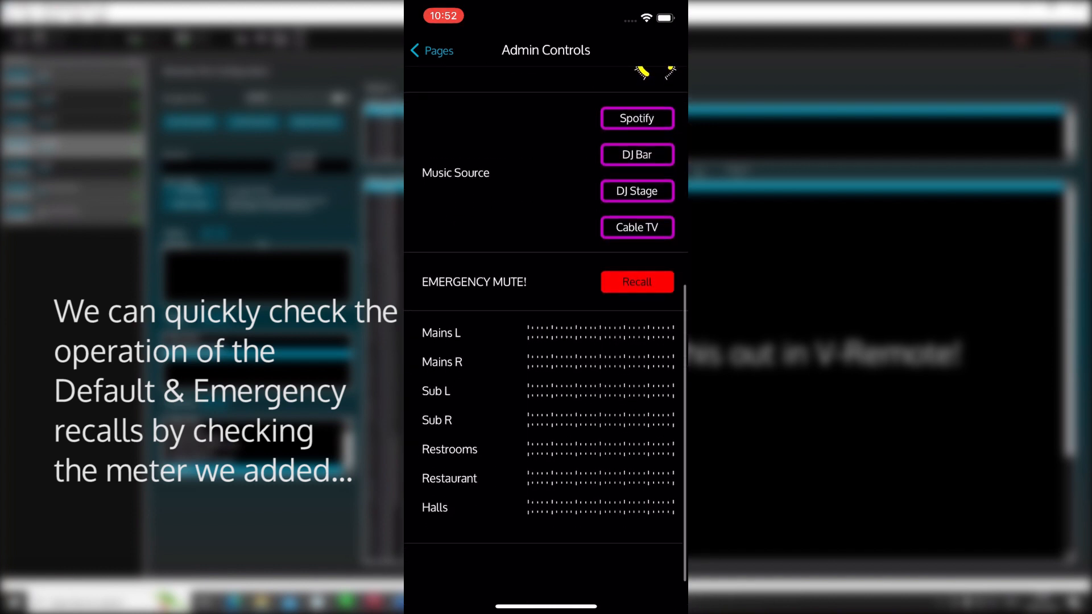
{"action": "scroll", "coordinate": [546, 341], "scroll_direction": "up", "scroll_amount": 5}
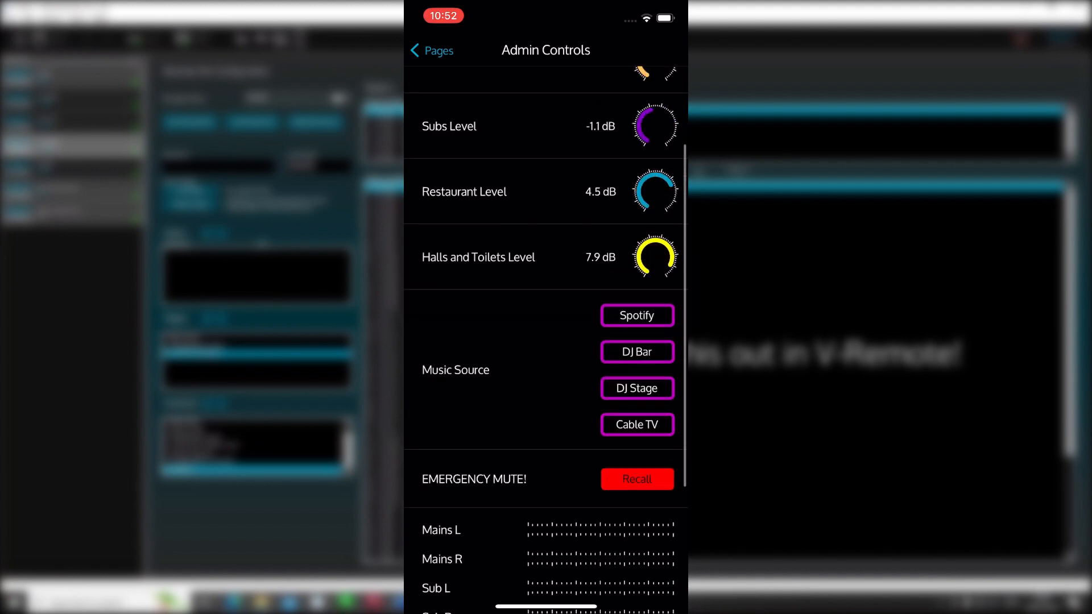
{"action": "left_click", "coordinate": [637, 96]}
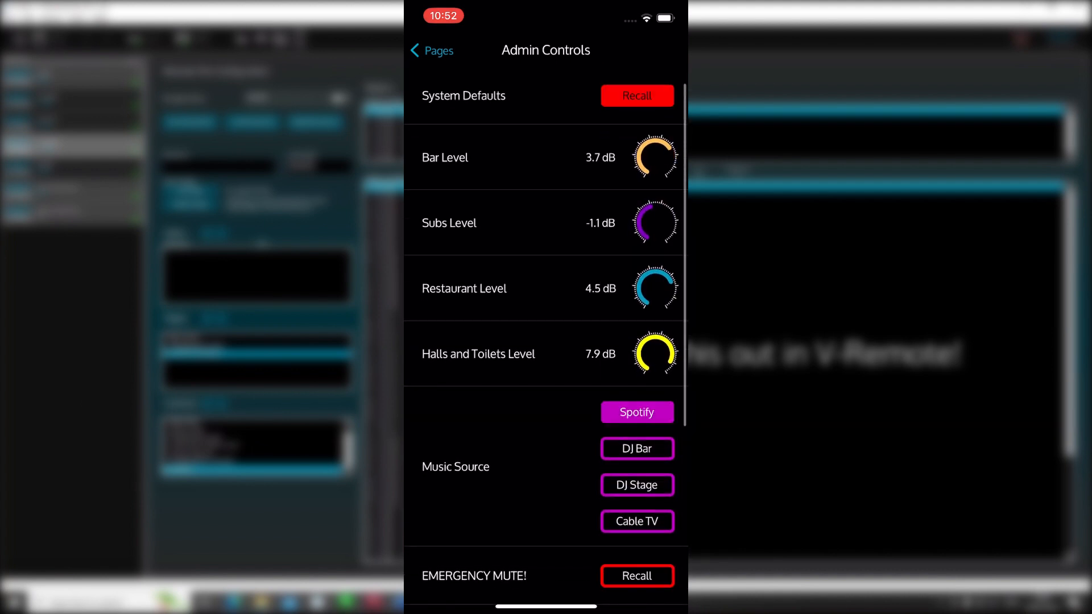
{"action": "scroll", "coordinate": [546, 341], "scroll_direction": "down", "scroll_amount": 5}
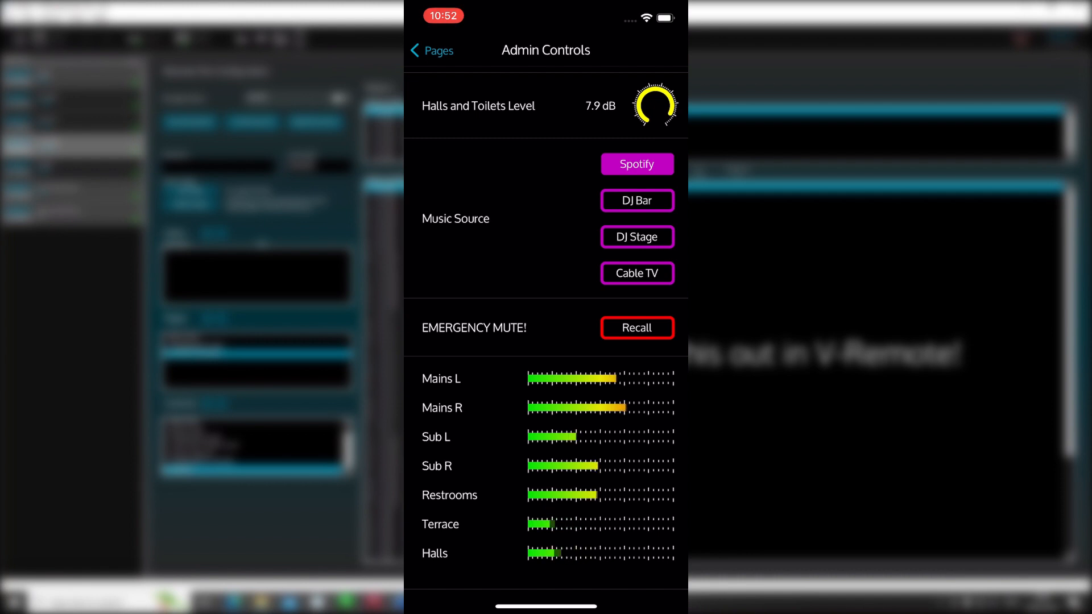
{"action": "left_click", "coordinate": [433, 51]}
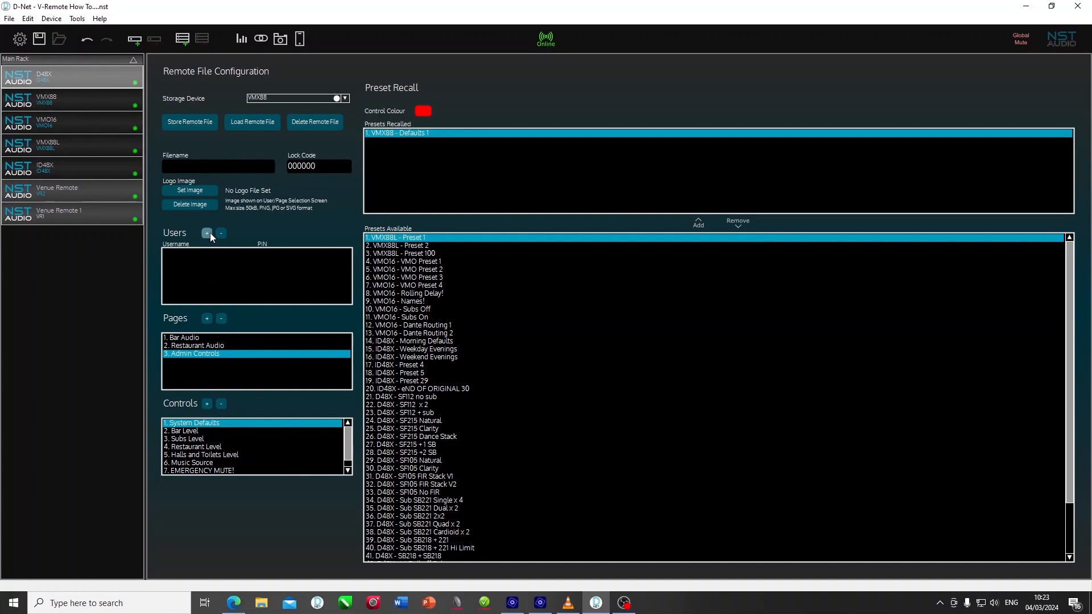
Step: Add a new user named 'Bar Staff' and select the Restaurant Audio page
{"action": "left_click", "coordinate": [210, 233]}
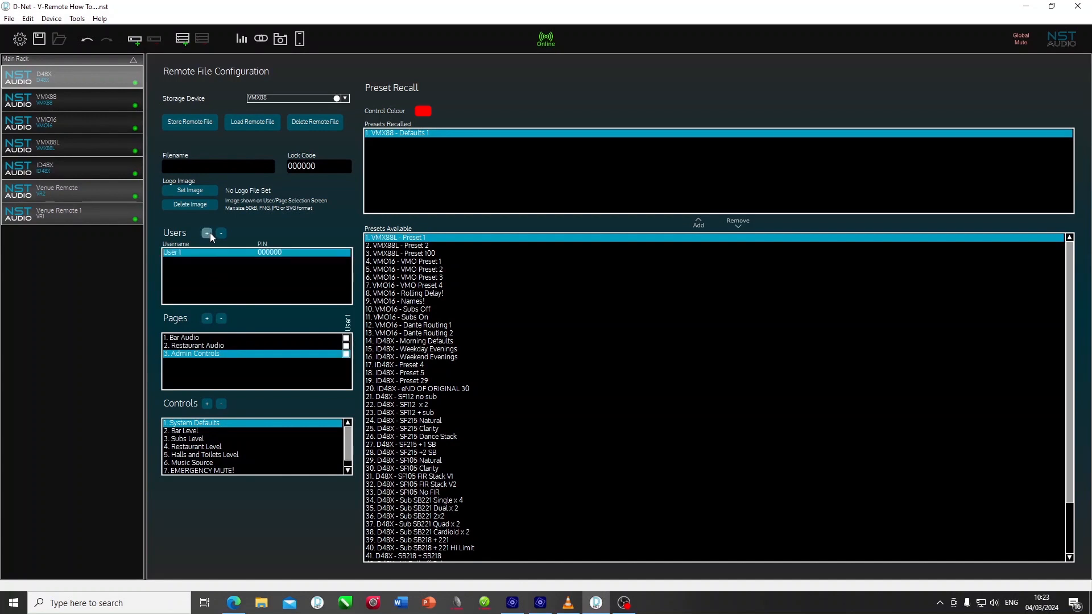
{"action": "double_click", "coordinate": [187, 257]}
{"action": "type", "text": "Bar Staff"}
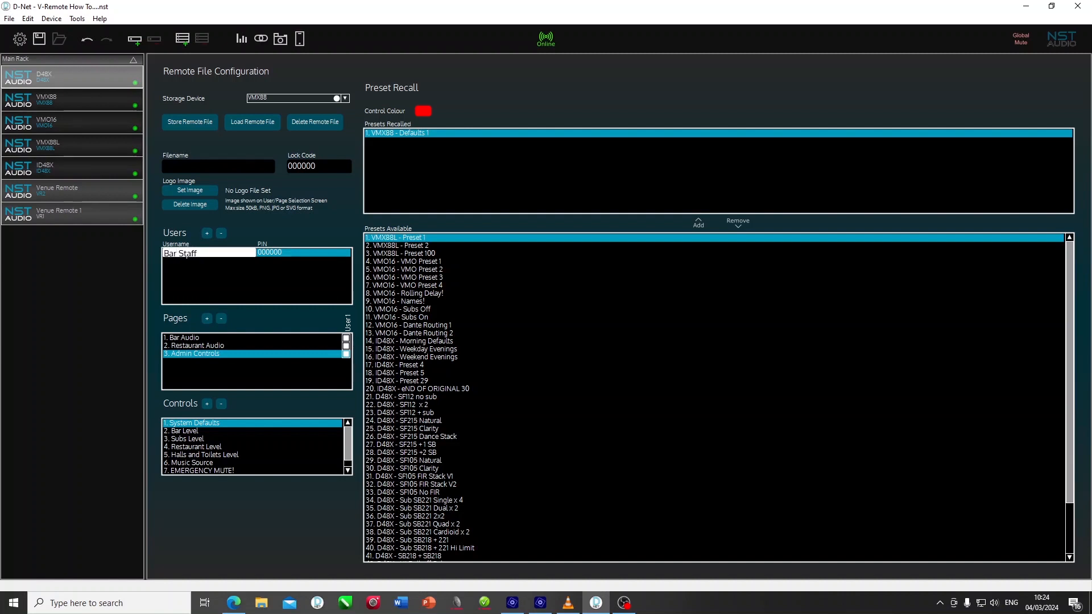
{"action": "key", "text": "Return"}
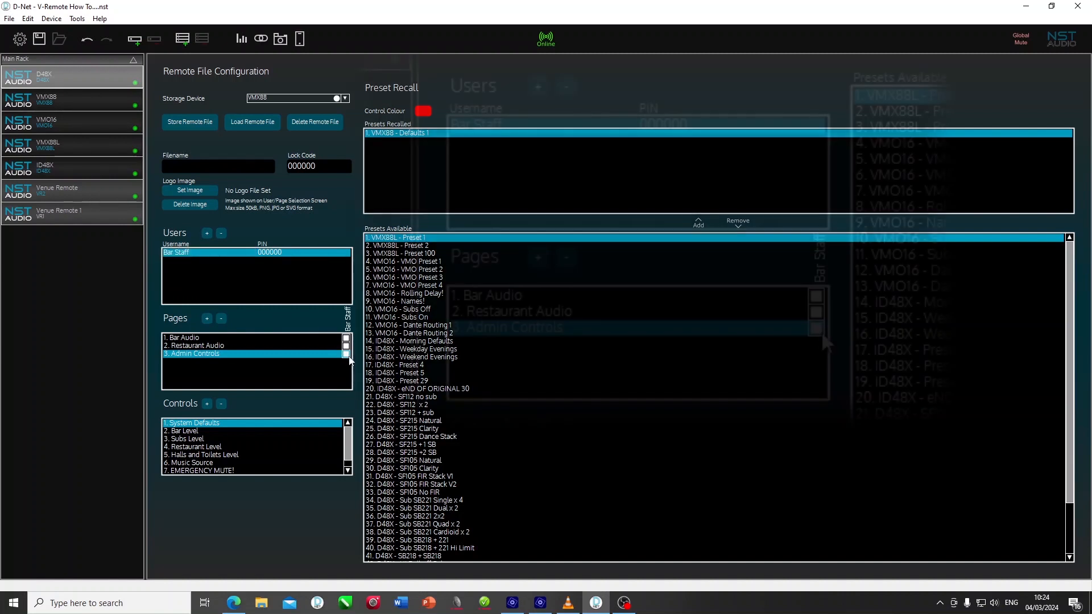
{"action": "left_click", "coordinate": [347, 346]}
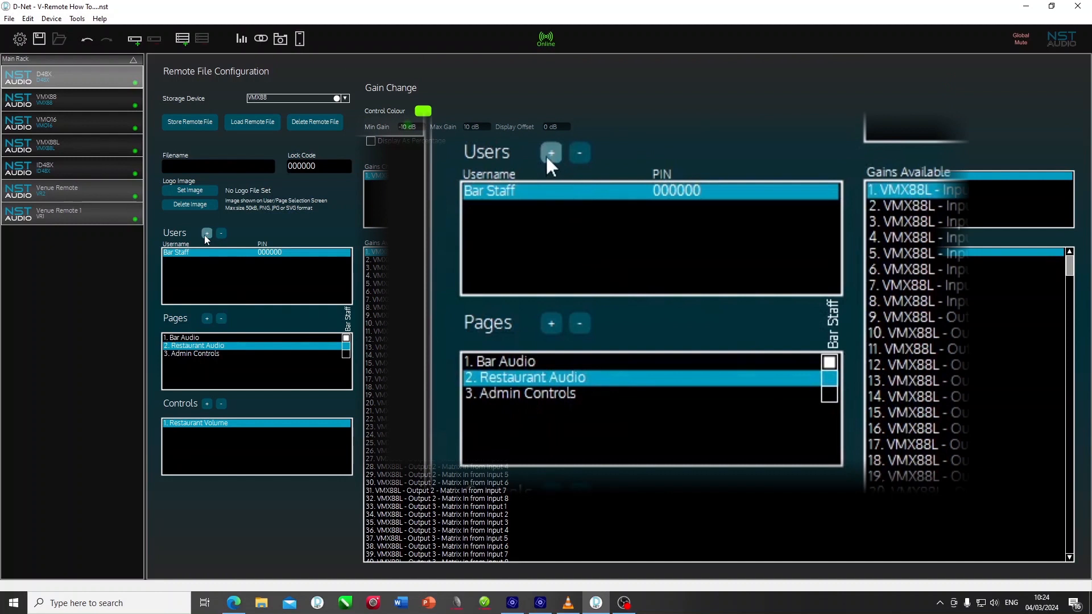
Step: Add a second user named 'Bar Manager' and select the Admin Controls page
{"action": "left_click", "coordinate": [206, 234]}
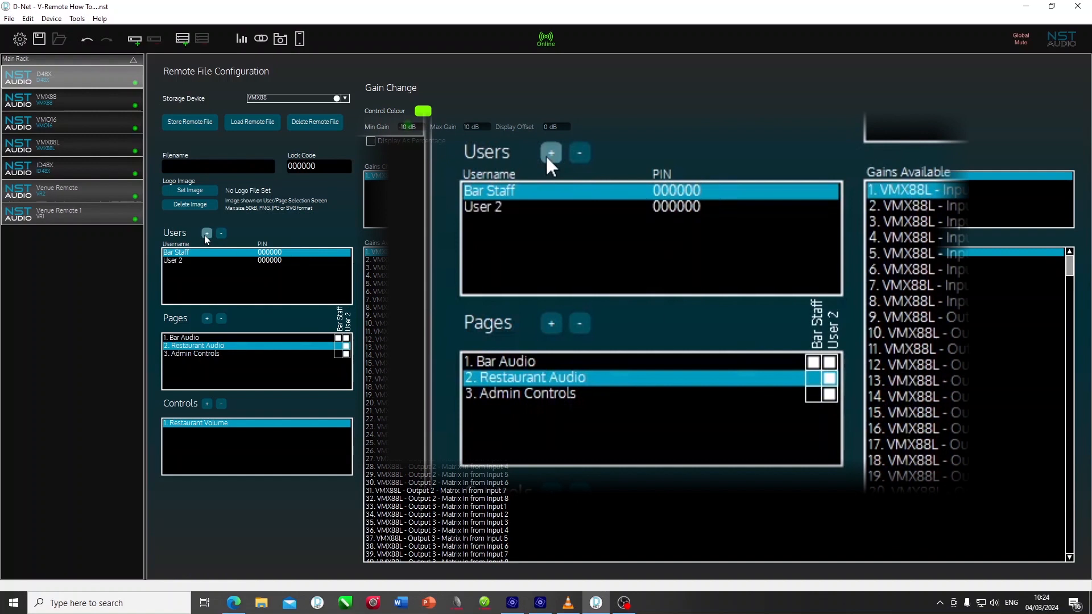
{"action": "double_click", "coordinate": [173, 262]}
{"action": "type", "text": "Bar Manager"}
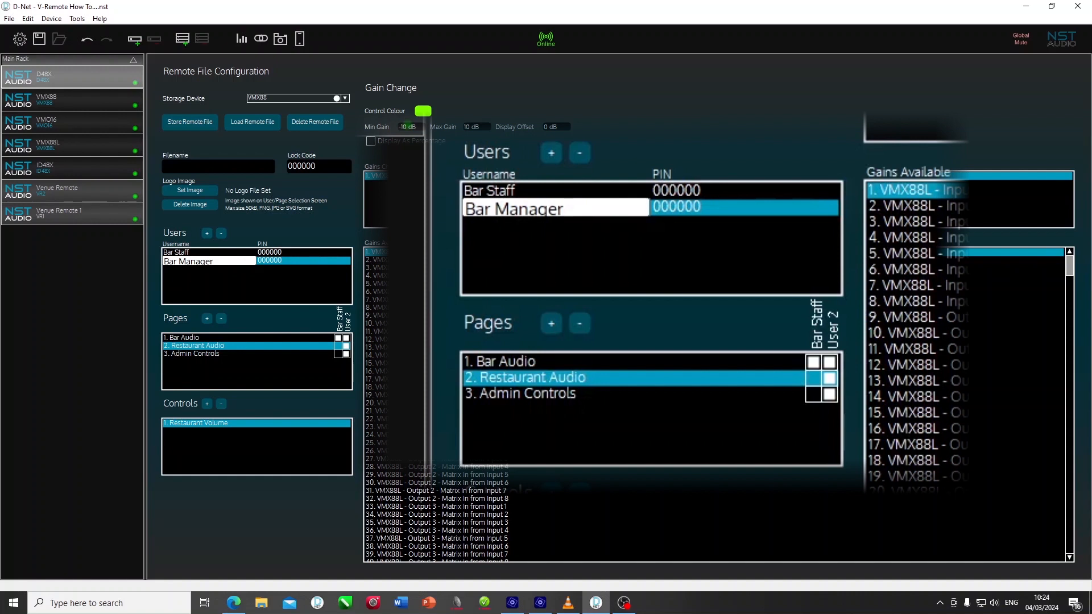
{"action": "key", "text": "Return"}
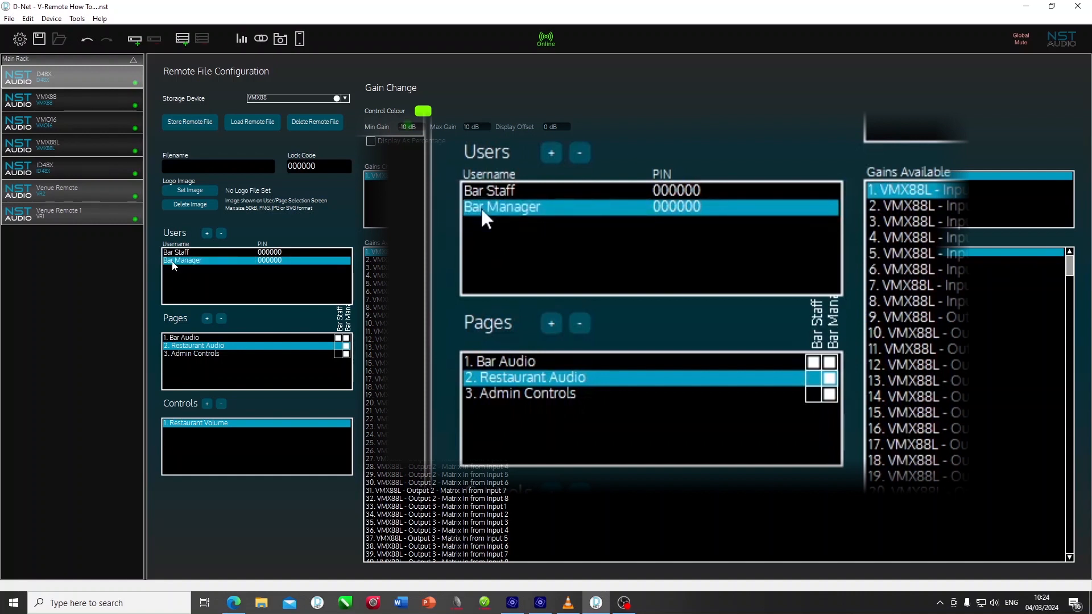
{"action": "left_click", "coordinate": [345, 354]}
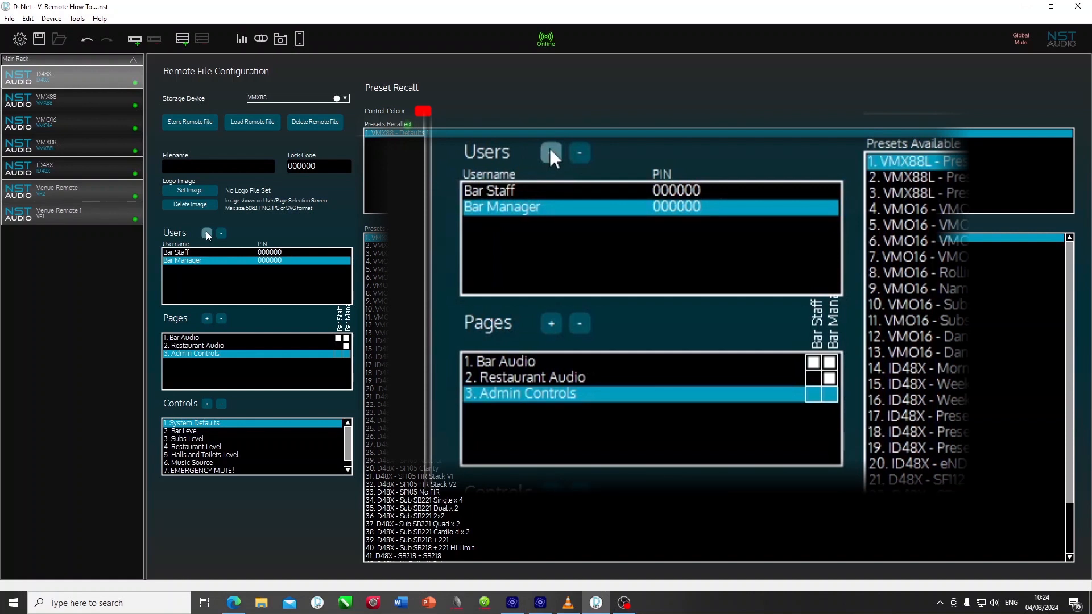
Step: Add a third user named 'Admin' and replace its default PIN with a new six-digit PIN
{"action": "left_click", "coordinate": [207, 234]}
{"action": "double_click", "coordinate": [188, 269]}
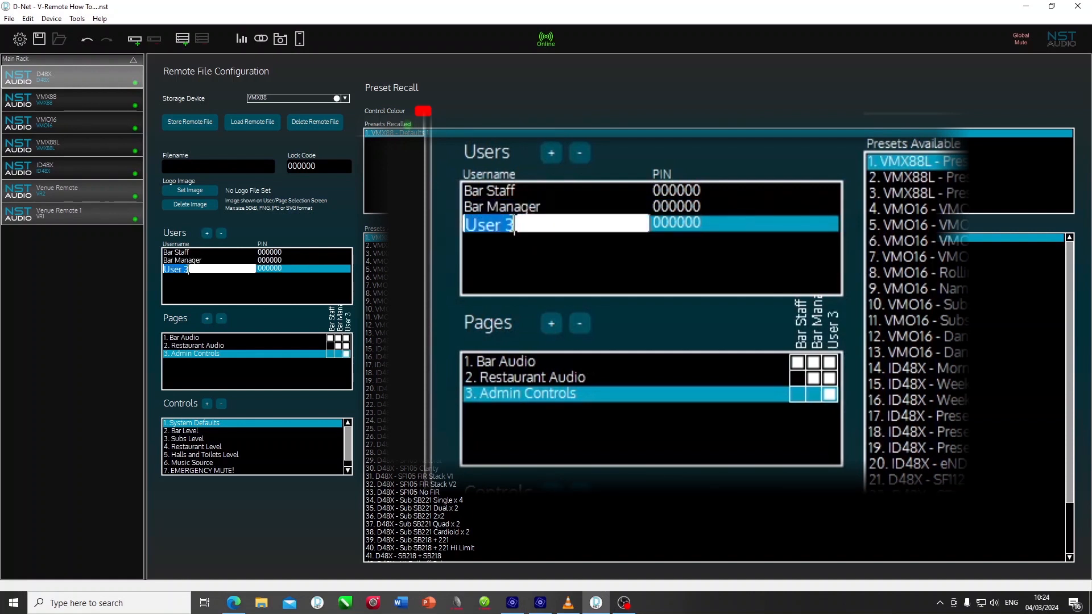
{"action": "type", "text": "Admin"}
{"action": "key", "text": "Return"}
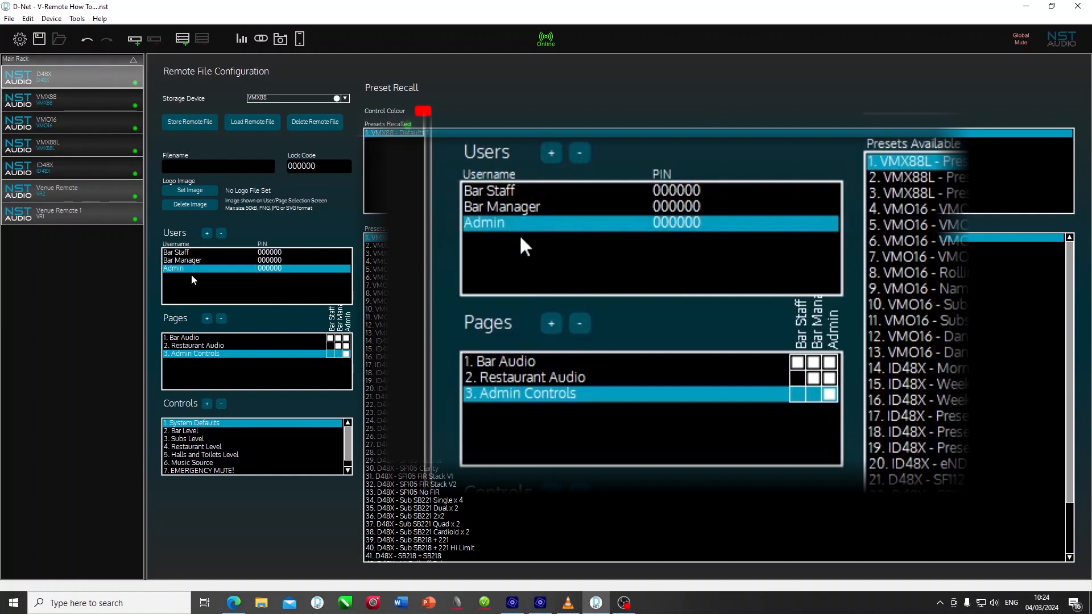
{"action": "double_click", "coordinate": [276, 269]}
{"action": "type", "text": "123456"}
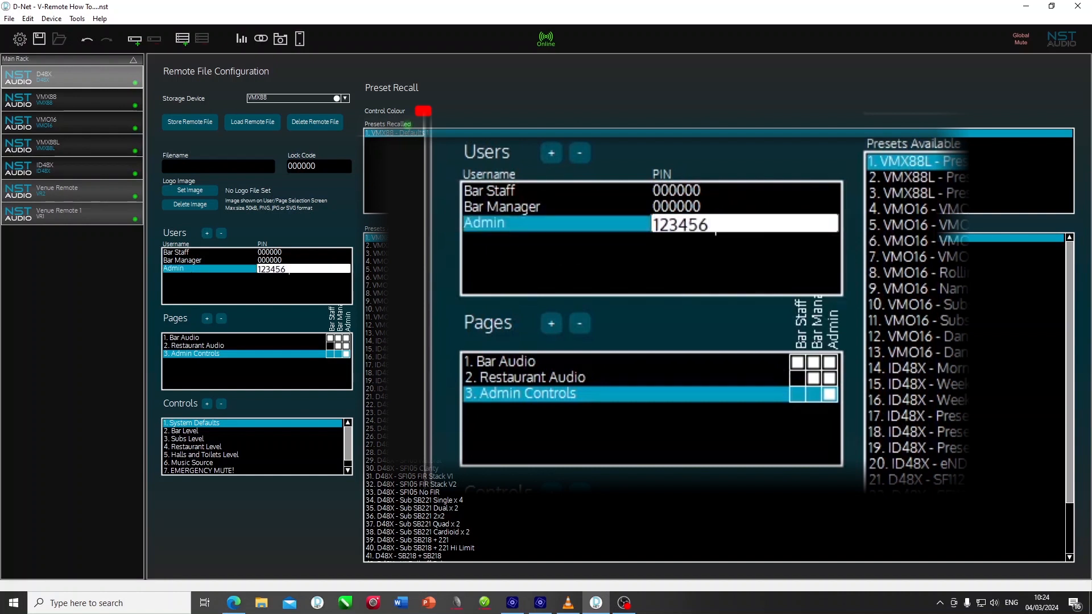
{"action": "key", "text": "Return"}
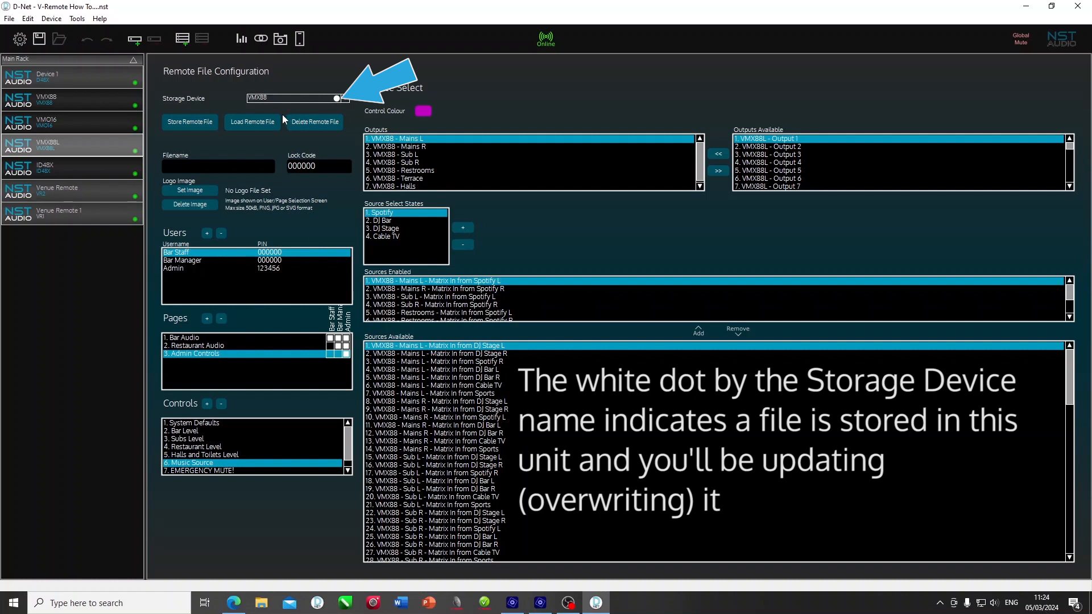
Step: Store the remote file to the VMX88, confirming the overwrite
{"action": "left_click", "coordinate": [199, 121]}
{"action": "left_click", "coordinate": [581, 325]}
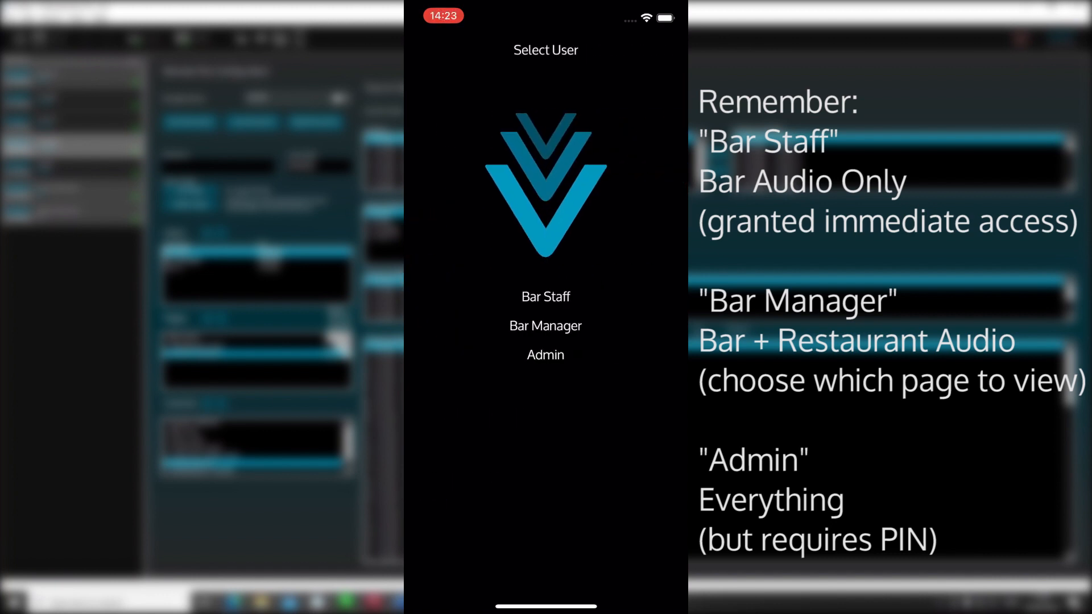
Step: Log in as Bar Staff, then as Bar Manager, to check each user's pages
{"action": "left_click", "coordinate": [545, 296]}
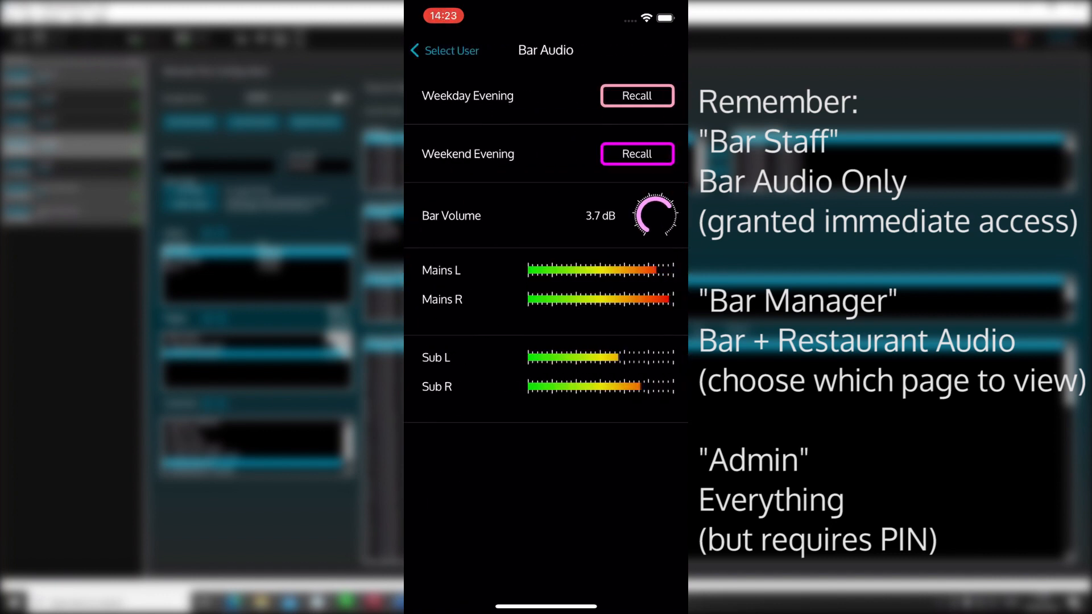
{"action": "left_click", "coordinate": [444, 50]}
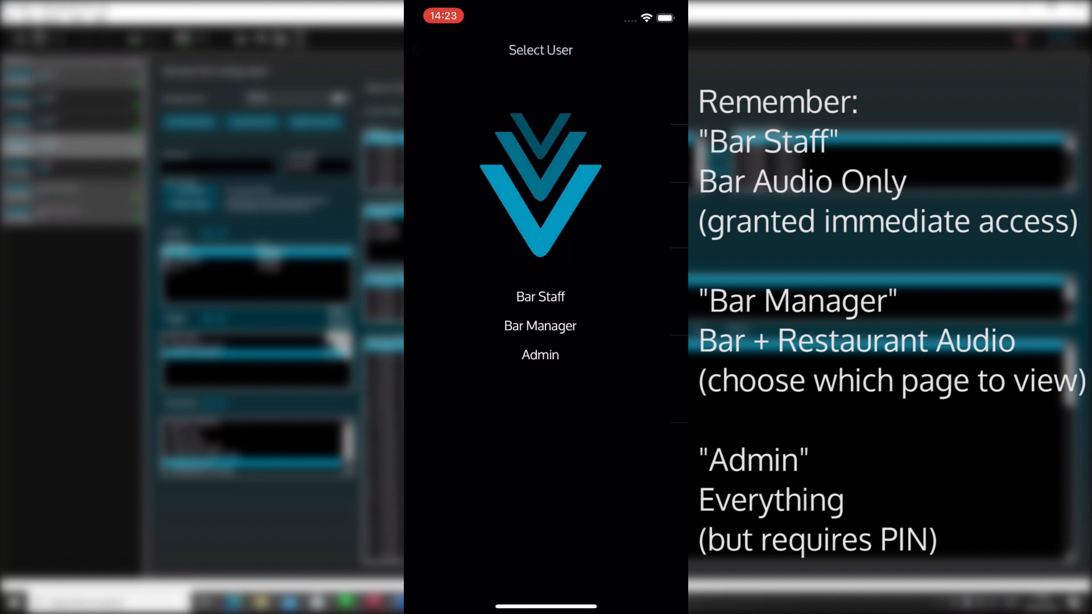
{"action": "left_click", "coordinate": [545, 325]}
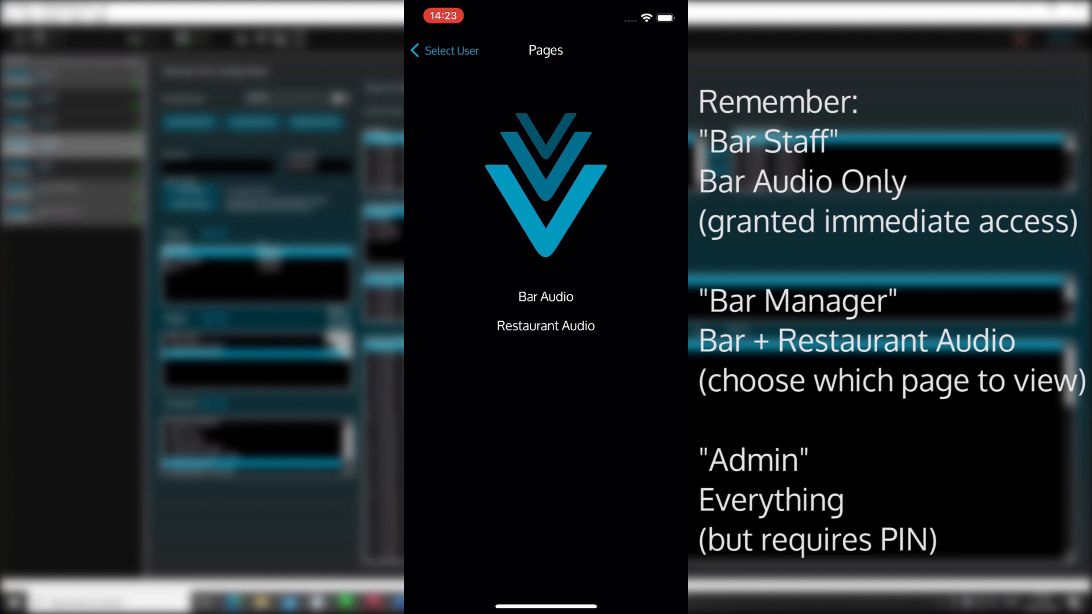
{"action": "left_click", "coordinate": [445, 50]}
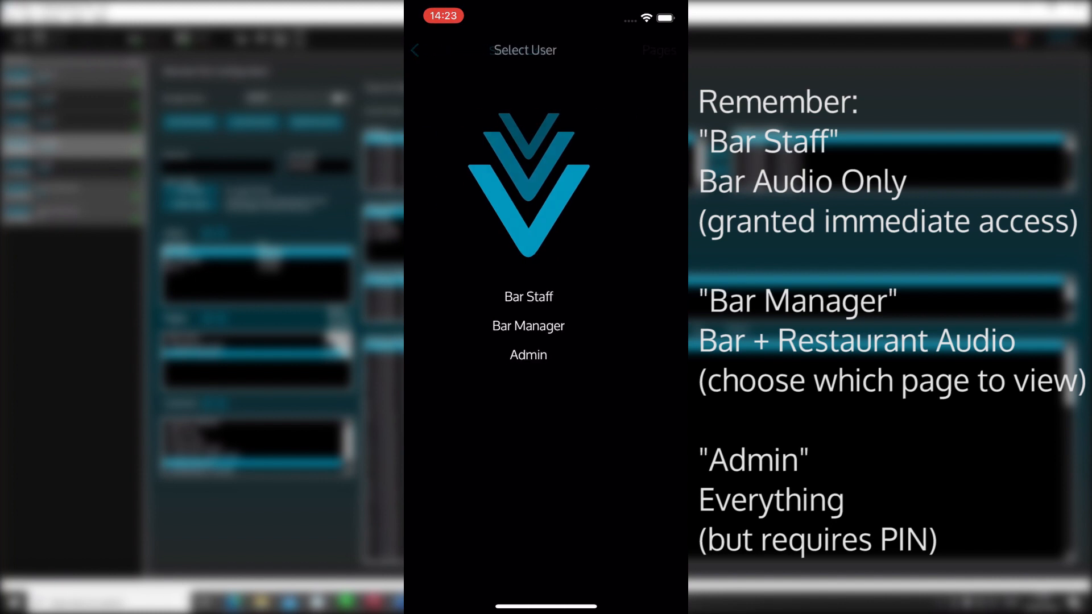
Step: Log in as Admin by entering its six-digit PIN
{"action": "left_click", "coordinate": [545, 355]}
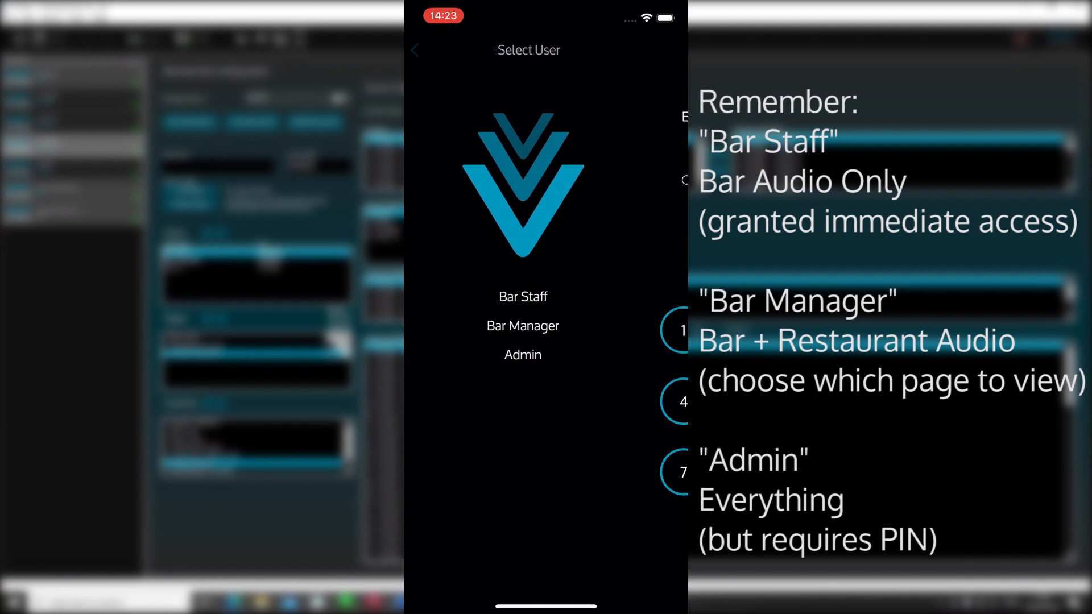
{"action": "left_click", "coordinate": [475, 331]}
{"action": "left_click", "coordinate": [545, 330]}
{"action": "left_click", "coordinate": [617, 330]}
{"action": "left_click", "coordinate": [475, 401]}
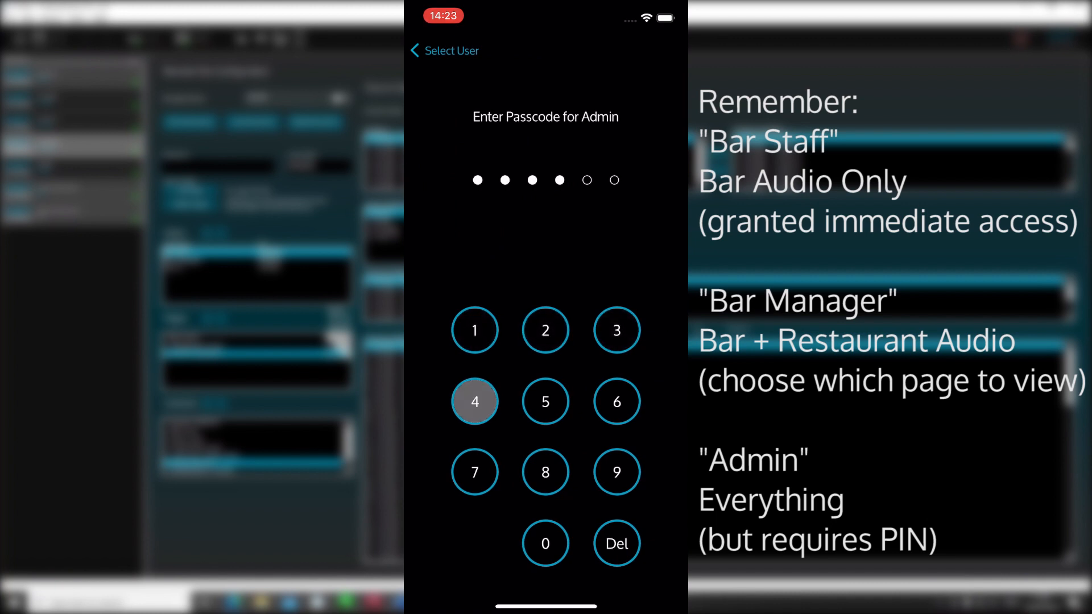
{"action": "left_click", "coordinate": [545, 401]}
{"action": "left_click", "coordinate": [617, 401]}
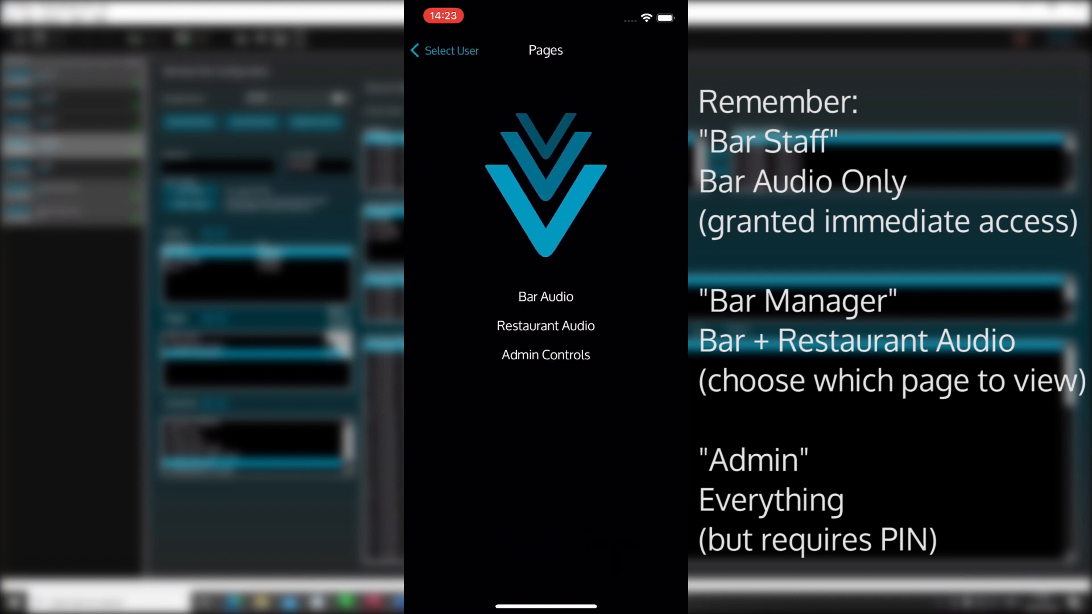
Step: Check the Admin Controls page, then close V-Remote to the home screen
{"action": "left_click", "coordinate": [546, 355]}
{"action": "scroll", "coordinate": [546, 342], "scroll_direction": "down", "scroll_amount": 5}
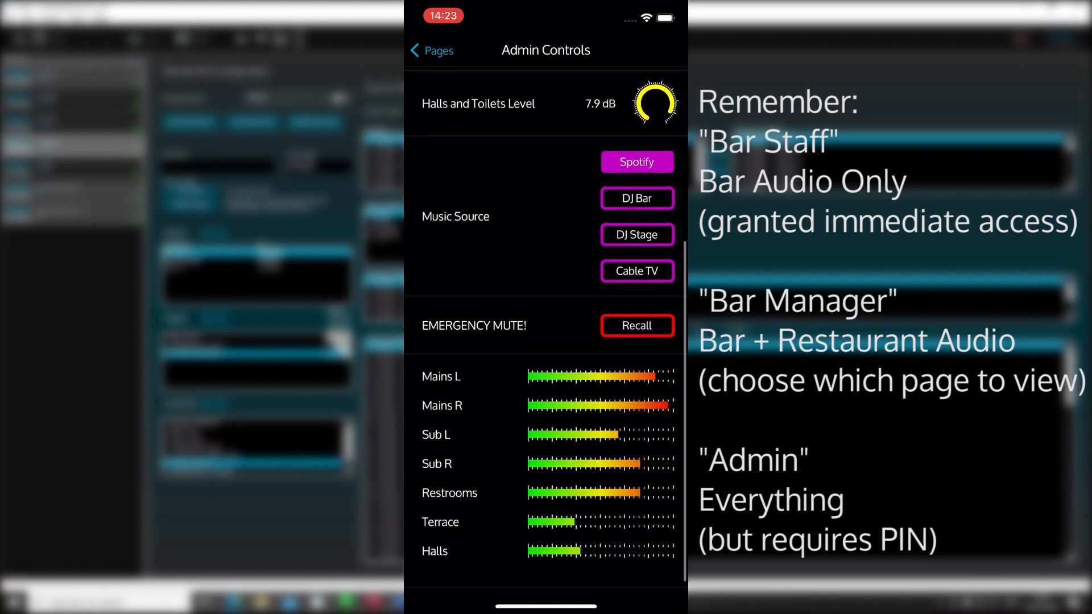
{"action": "scroll", "coordinate": [546, 341], "scroll_direction": "up", "scroll_amount": 5}
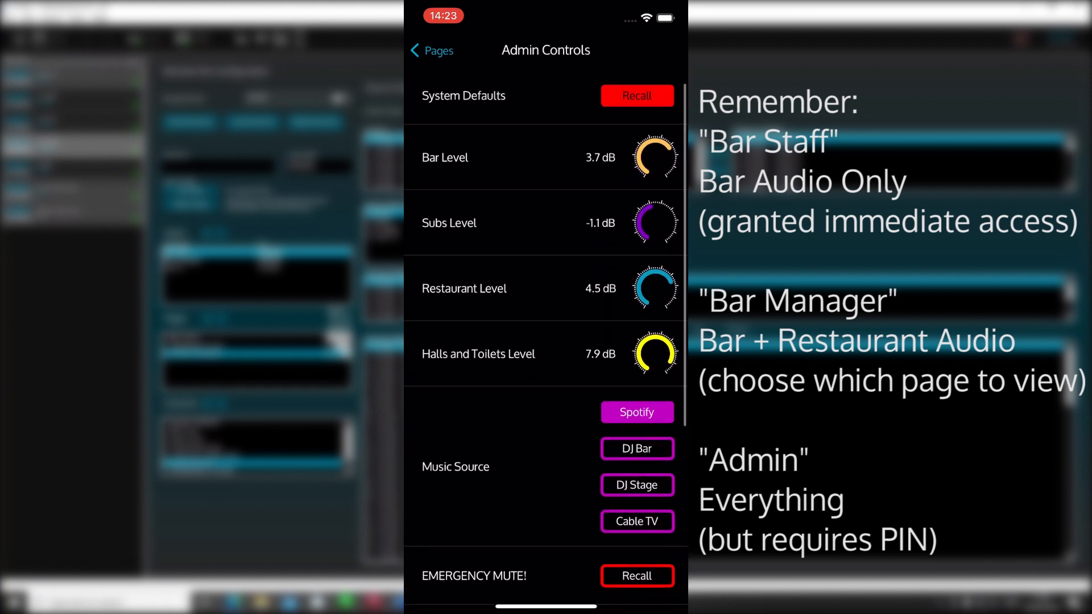
{"action": "left_click_drag", "start_coordinate": [546, 606], "coordinate": [546, 398]}
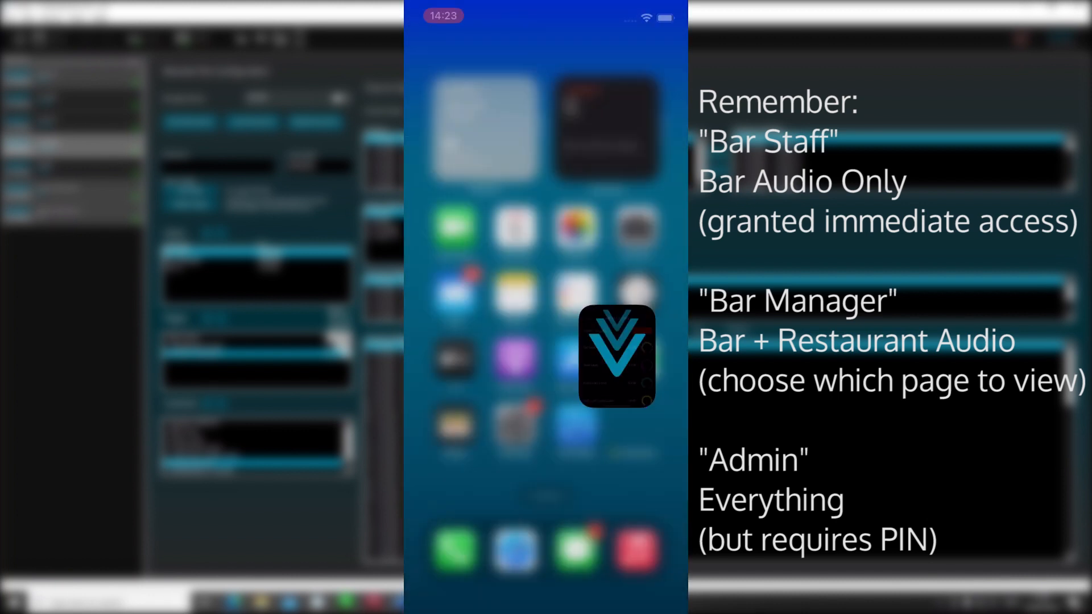